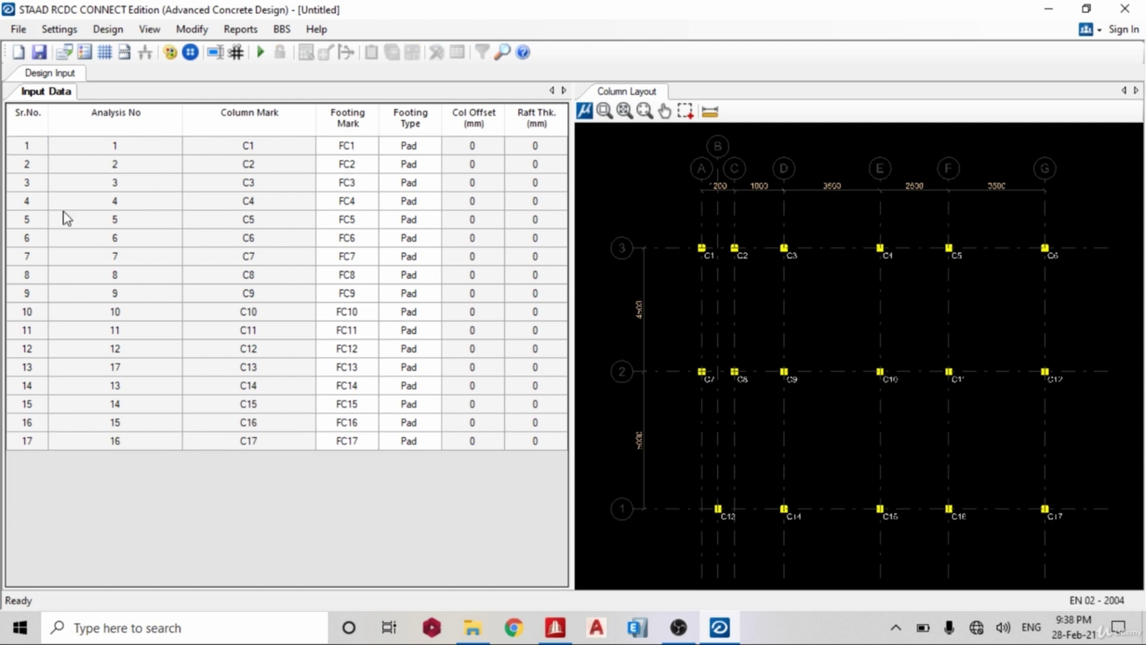
- Try renaming the footing mark of column C1 to INUUU and restore it to FC1
scroll(924, 313, "down", 2)
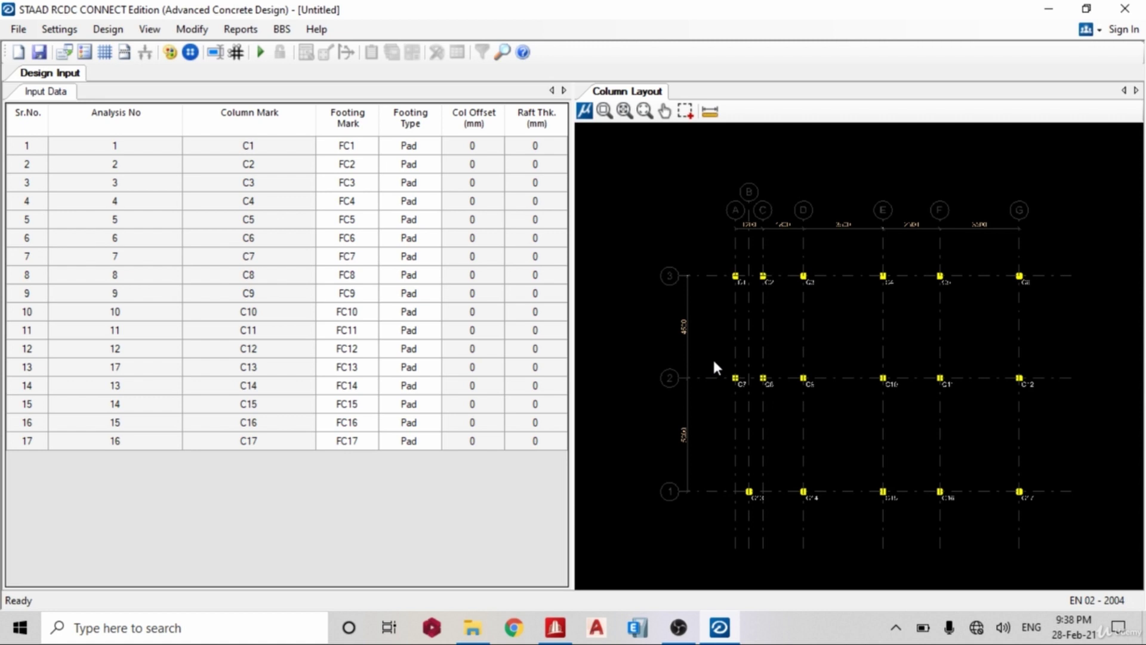
left_click(358, 150)
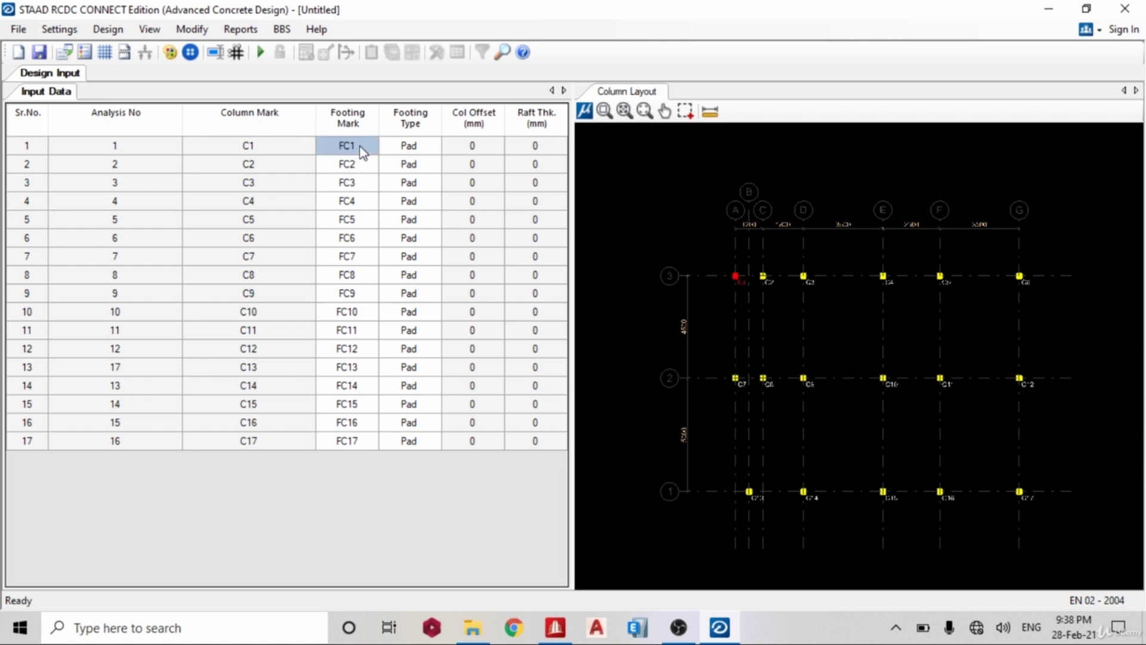
left_click(361, 151)
left_click(365, 144)
double_click(365, 145)
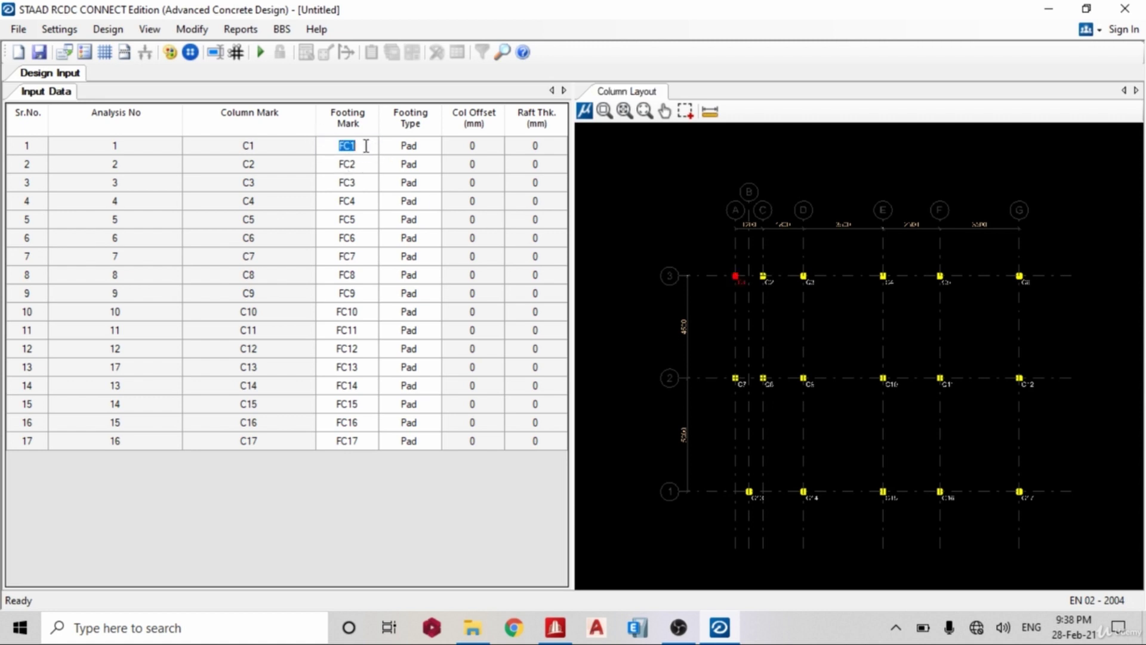
type("INUUU")
left_click_drag(373, 142, 298, 154)
type("FC1")
- Set the footing type of column C1 to Pad
left_click(429, 147)
left_click(433, 146)
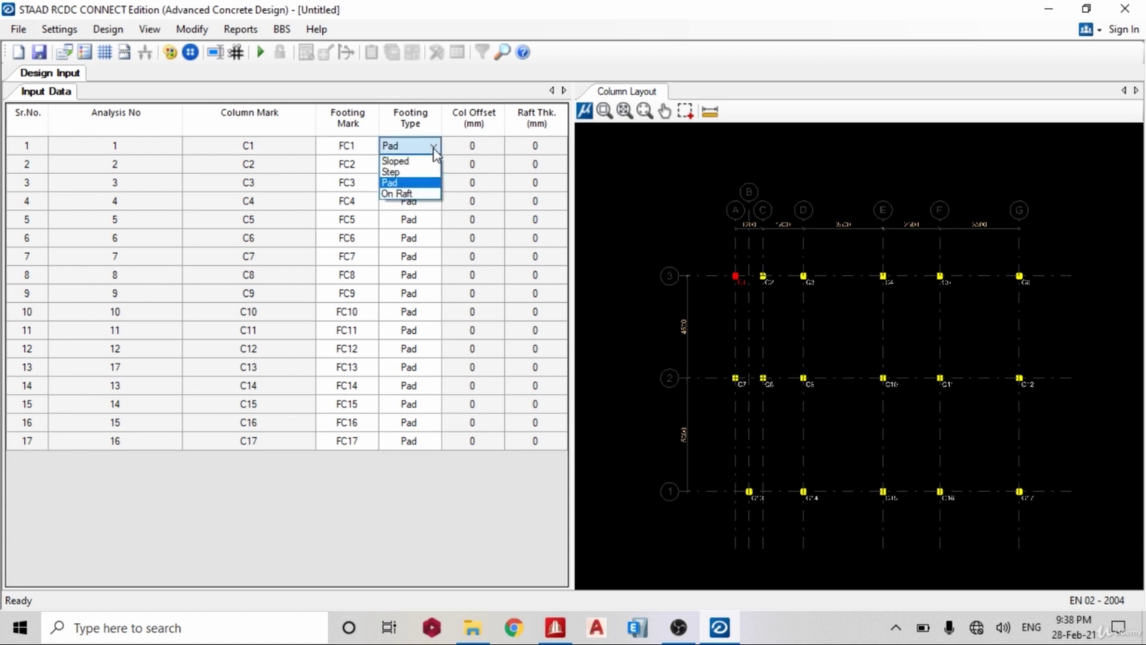
left_click(404, 184)
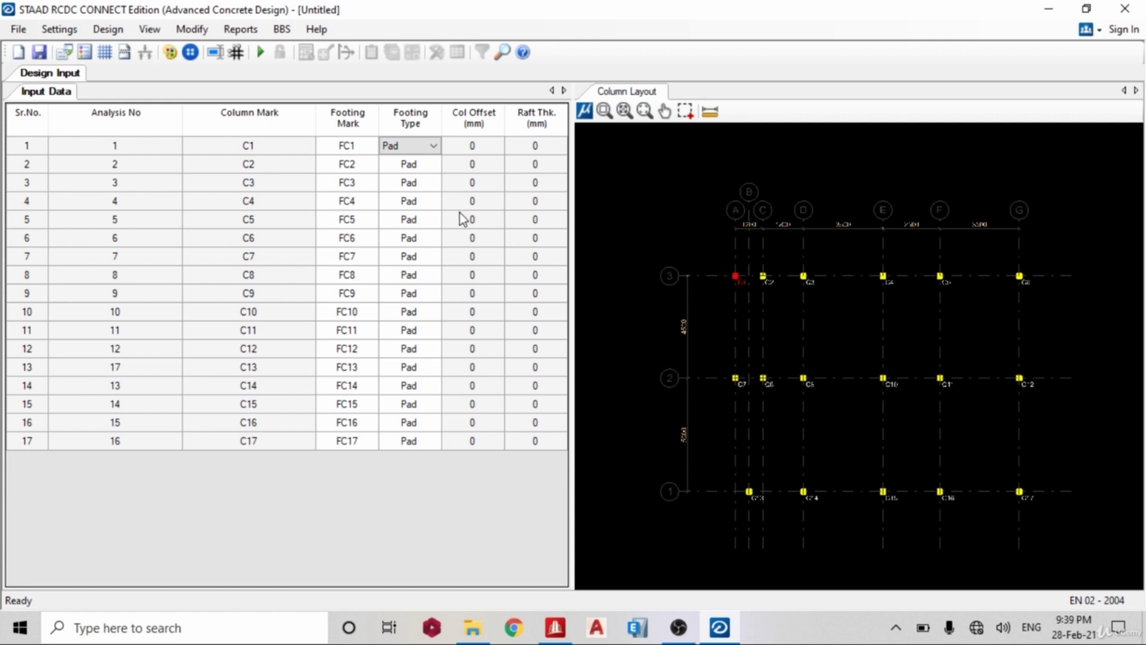
left_click(644, 192)
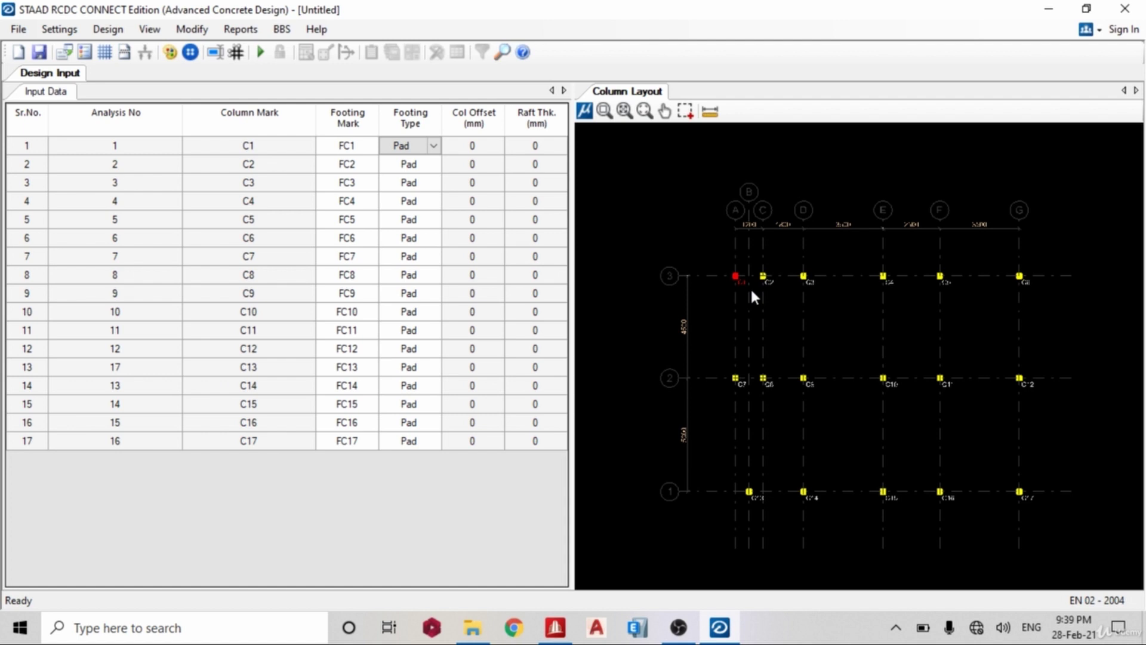
middle_click_drag(728, 366, 662, 354)
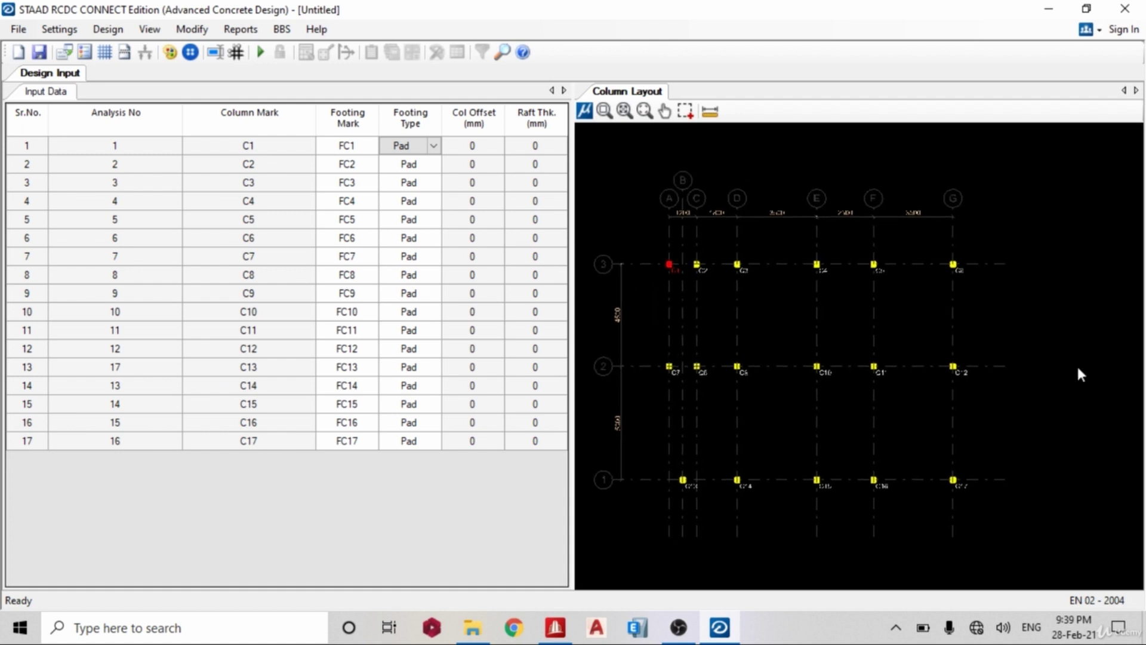
- Open the general settings for the footing design
left_click(59, 29)
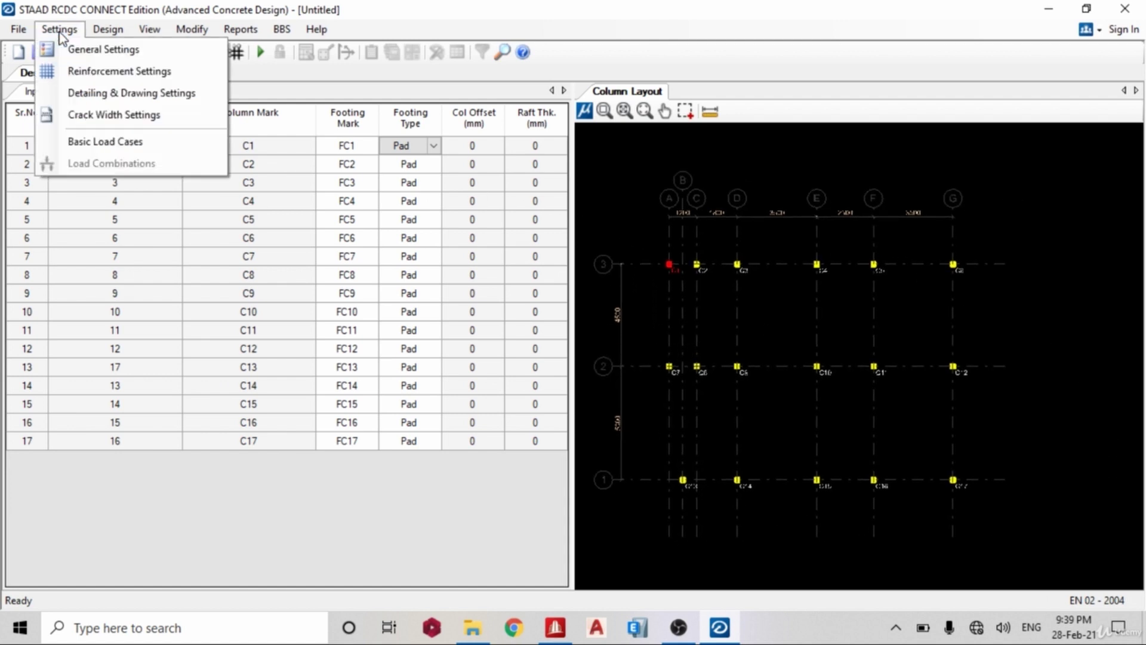
left_click(98, 47)
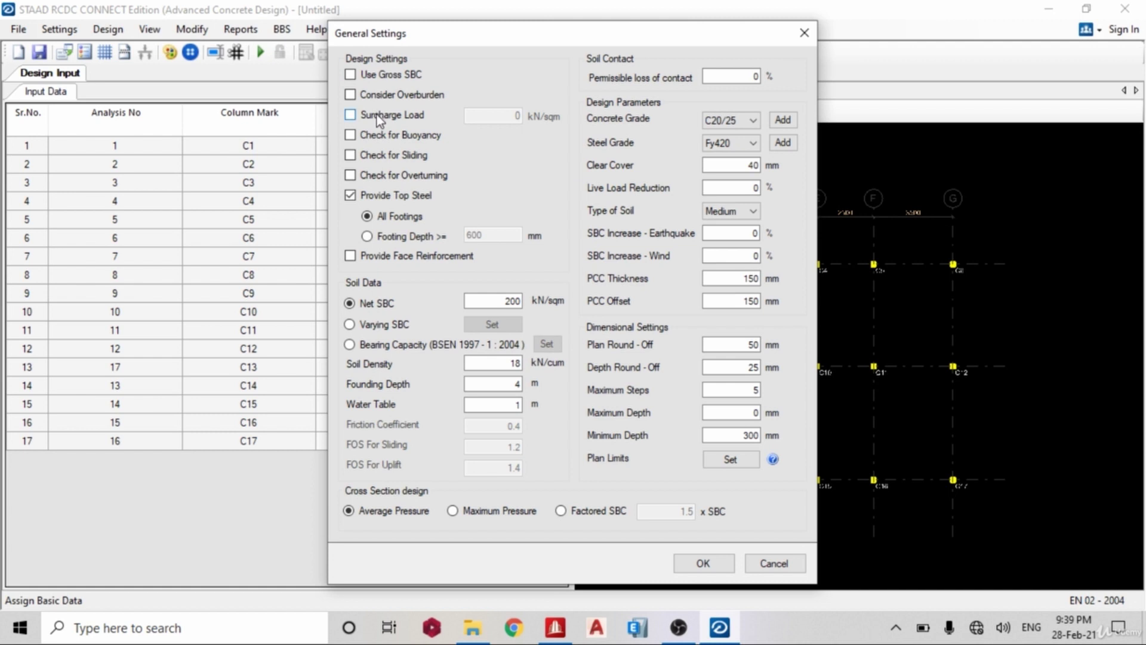
- Switch to Paint and sketch a footing with its column below ground level, hatching the soil above the footing
key("super")
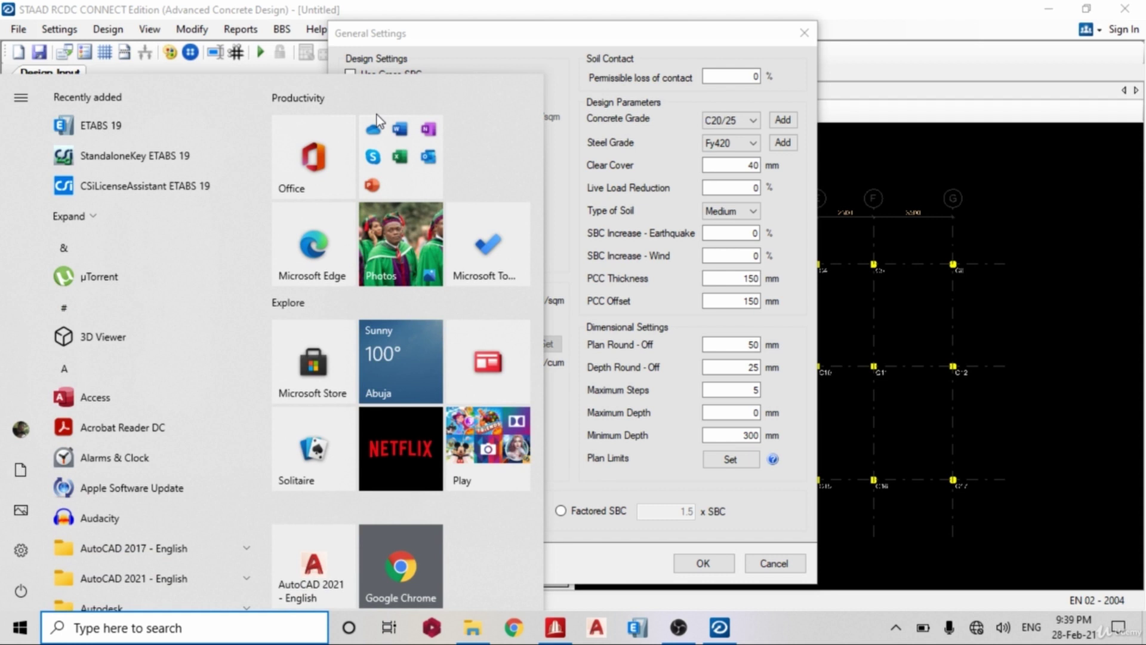
type("PA")
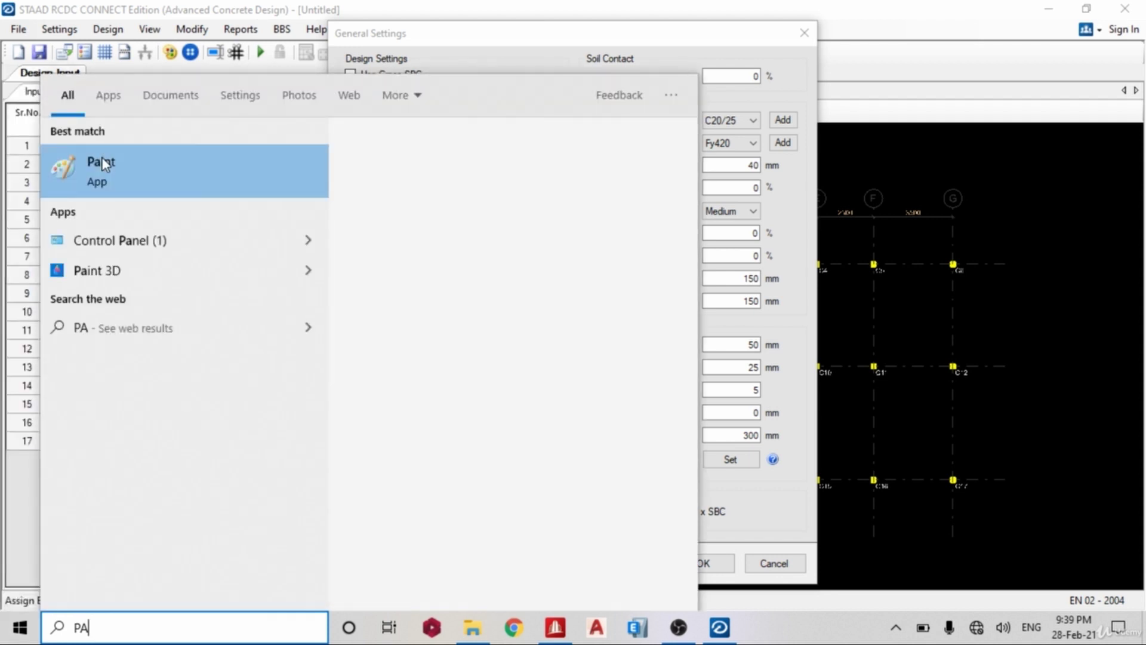
left_click(102, 159)
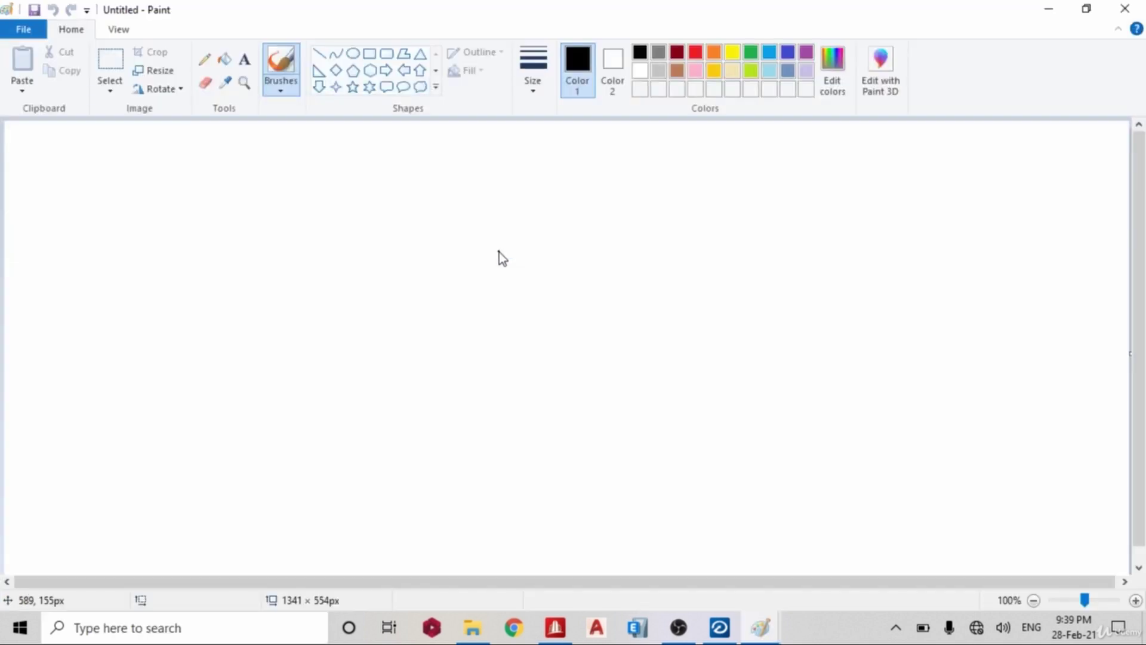
mouse_move(454, 220)
left_mouse_down()
mouse_move(325, 399)
mouse_move(297, 400)
left_mouse_up()
left_click_drag(512, 216, 578, 399)
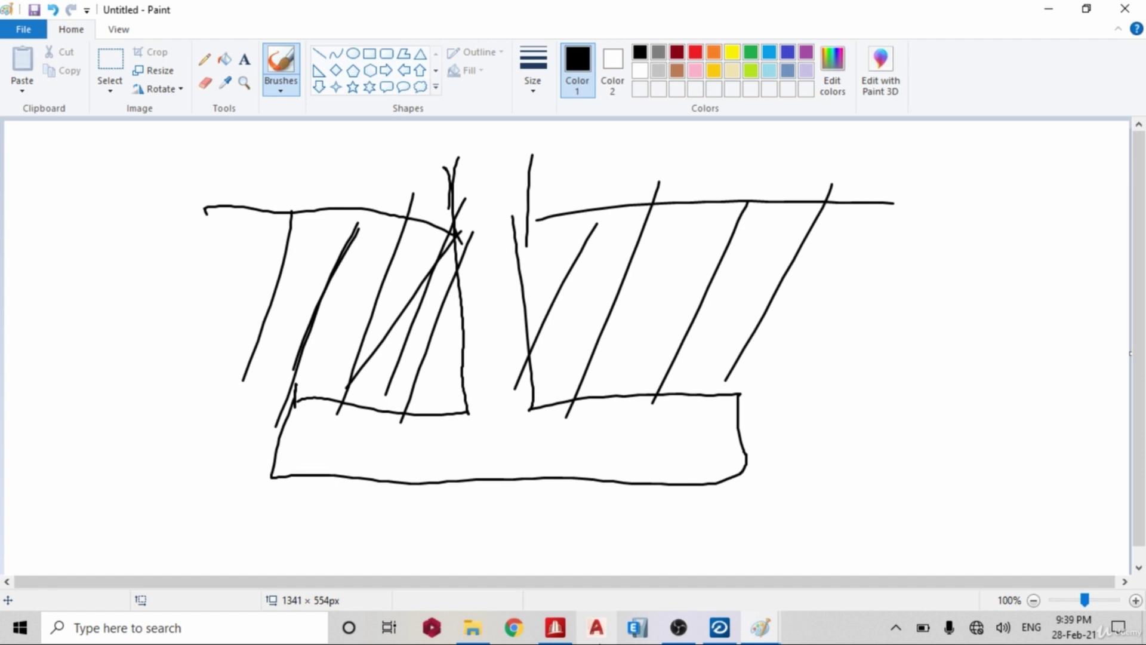
- Return to STAAD RCDC, enable the buoyancy, sliding and overturning checks, and limit top steel to footing depths of at least 600 mm
left_click(721, 633)
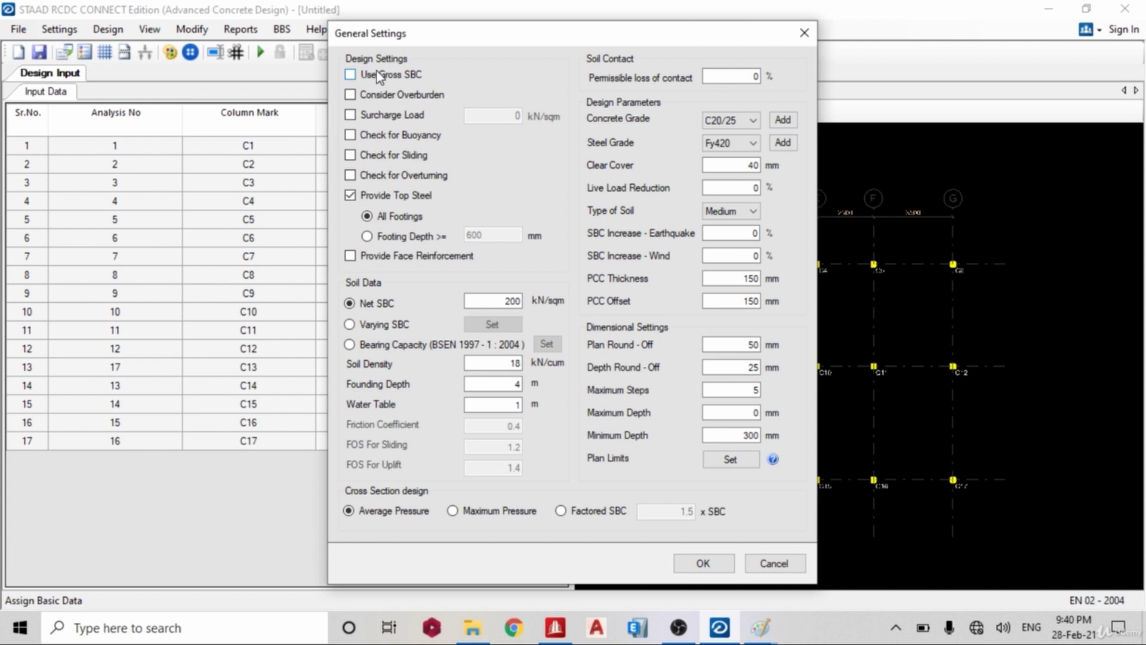
left_click(393, 157)
left_click(396, 138)
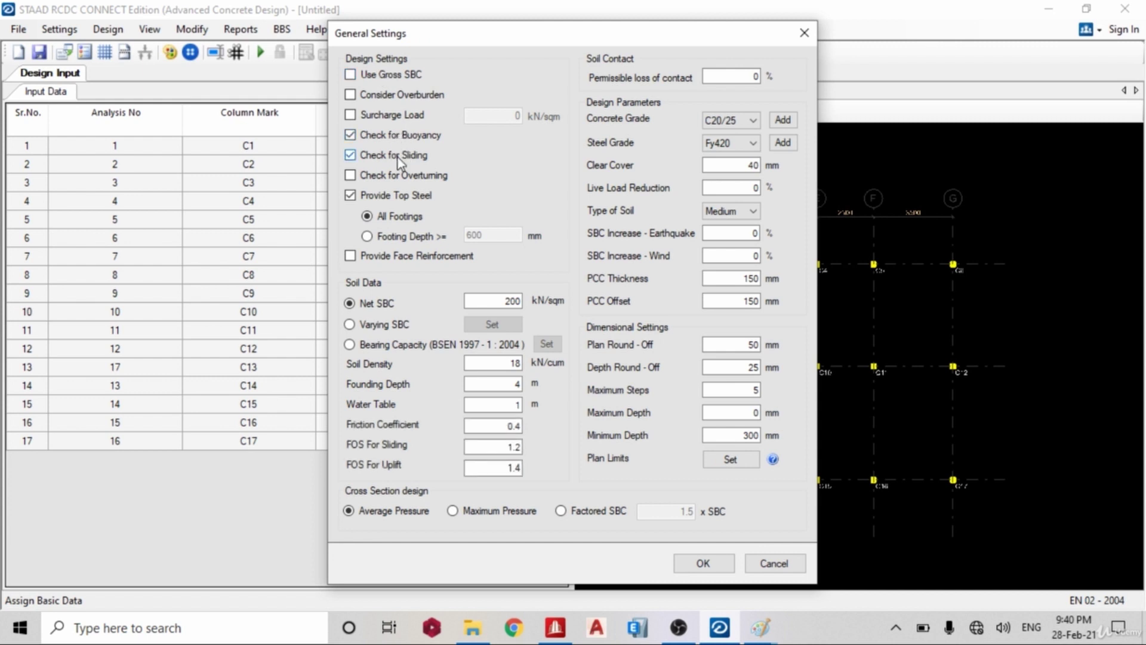
left_click(385, 176)
left_click(416, 235)
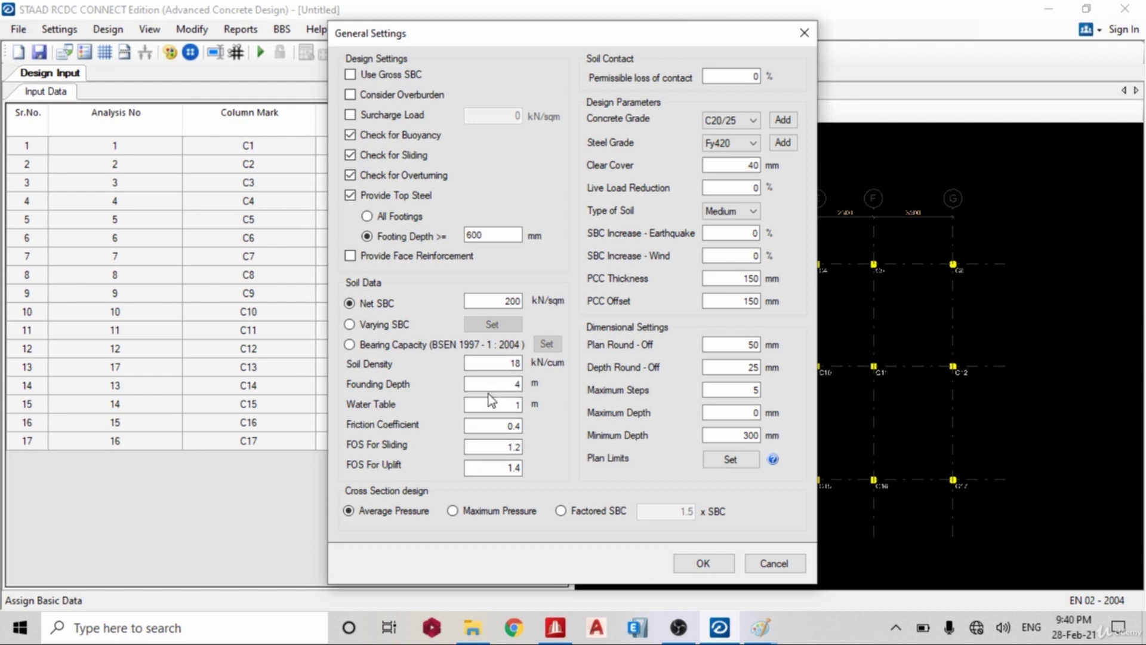
- Set the founding depth to 1.2 m and the water table to 1.5 m
double_click(518, 383)
type("1.2")
key("Tab")
type("1.5")
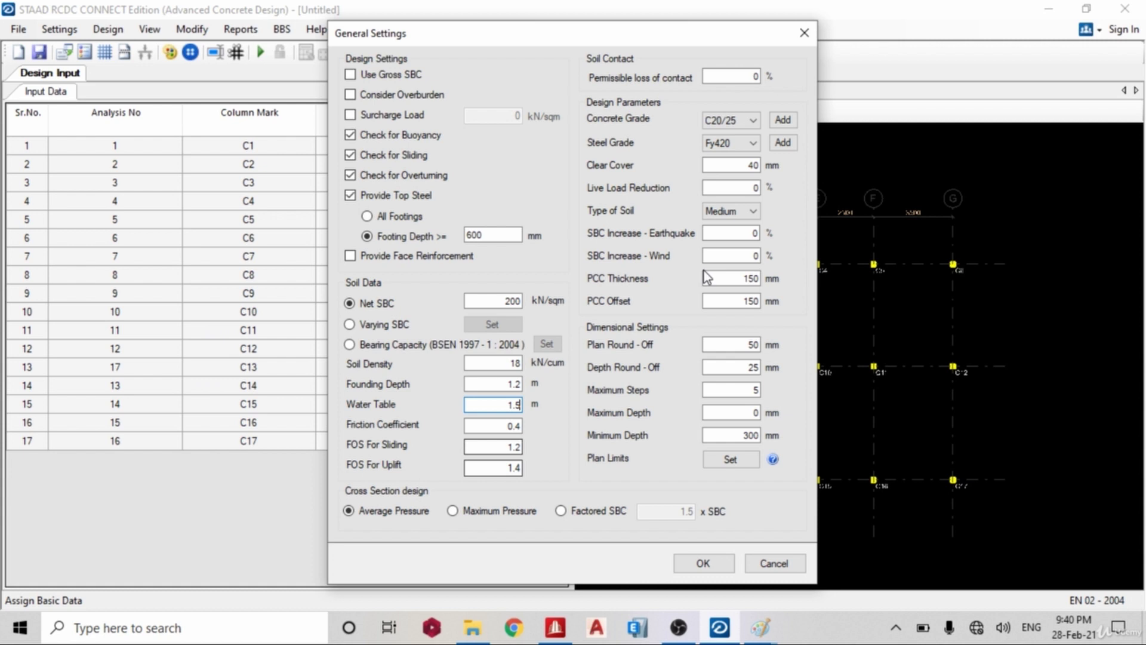
- Set the design parameters to steel grade Fy500, concrete grade C25/30, clear cover 50 mm and Rocky / Hard soil
left_click(729, 142)
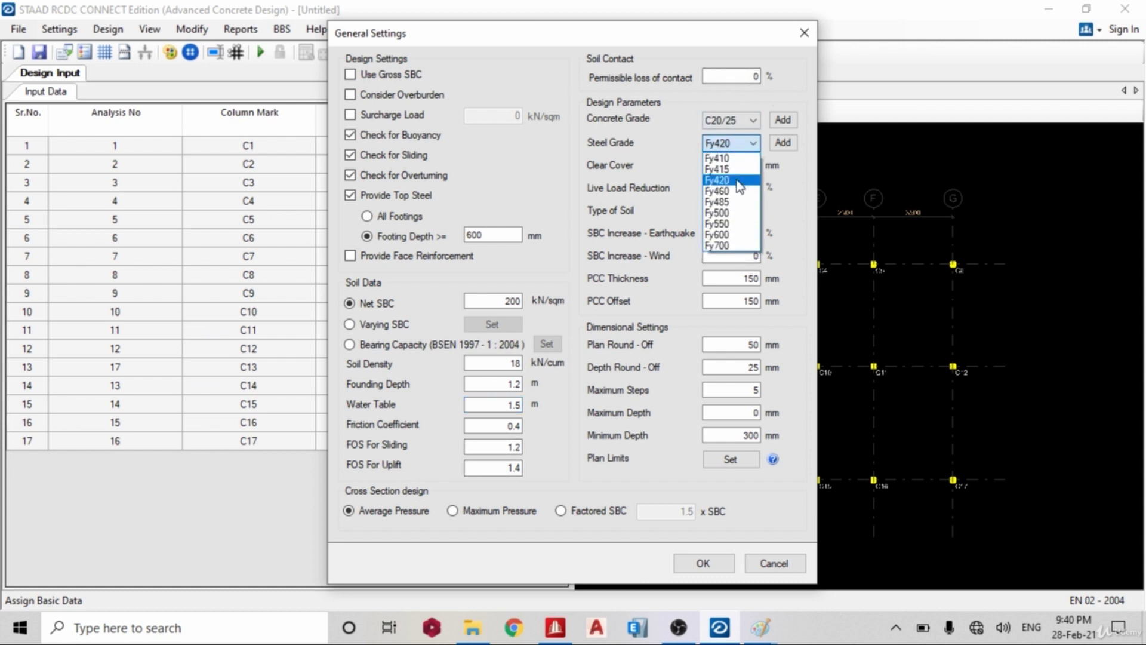
left_click(731, 212)
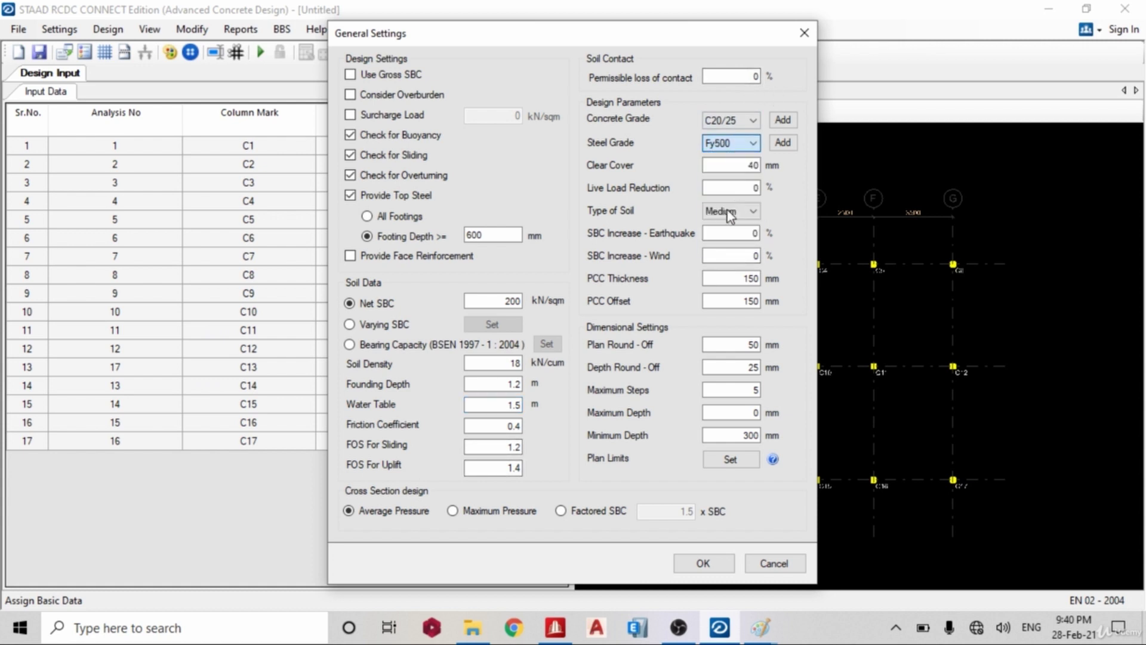
left_click(736, 122)
left_click(737, 169)
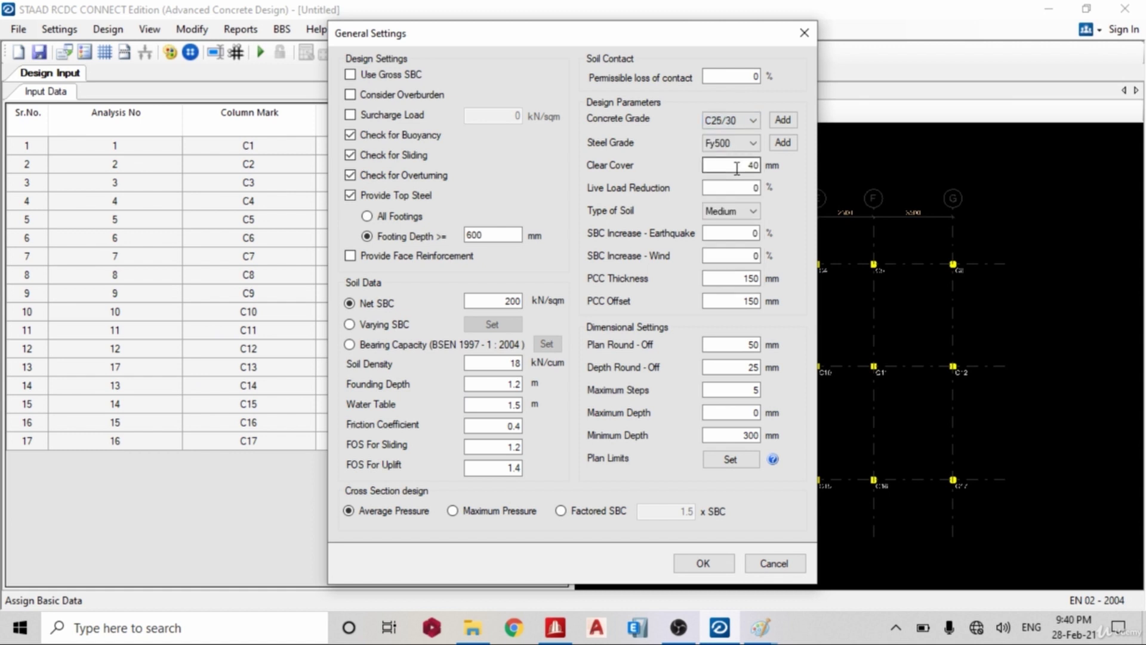
double_click(737, 168)
type("50")
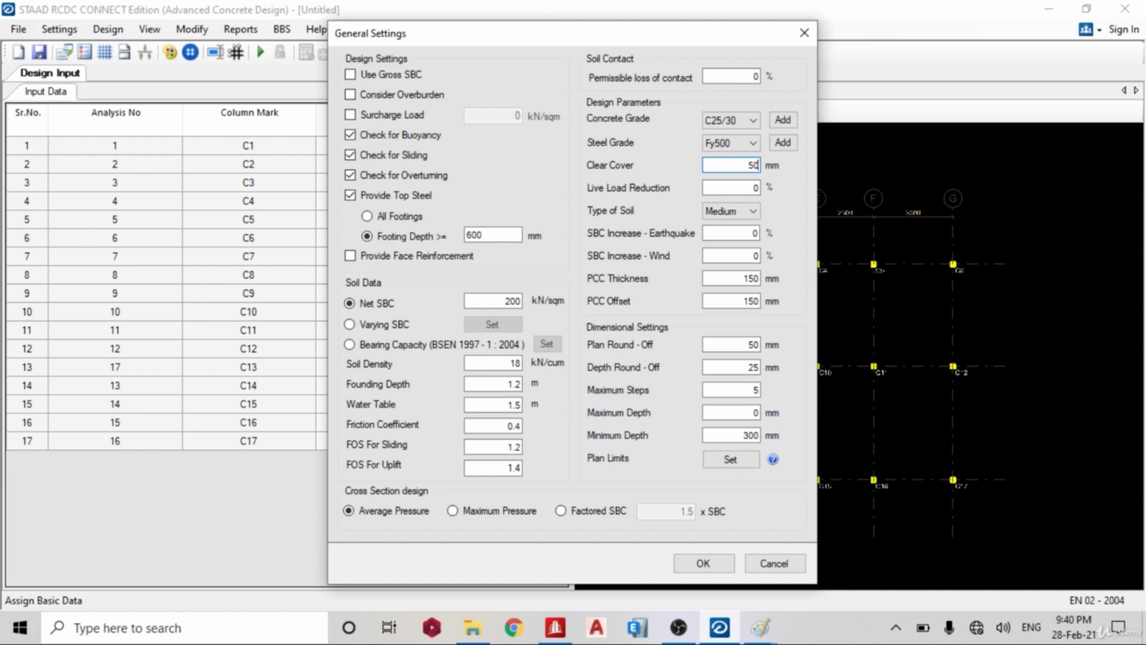
left_click(732, 212)
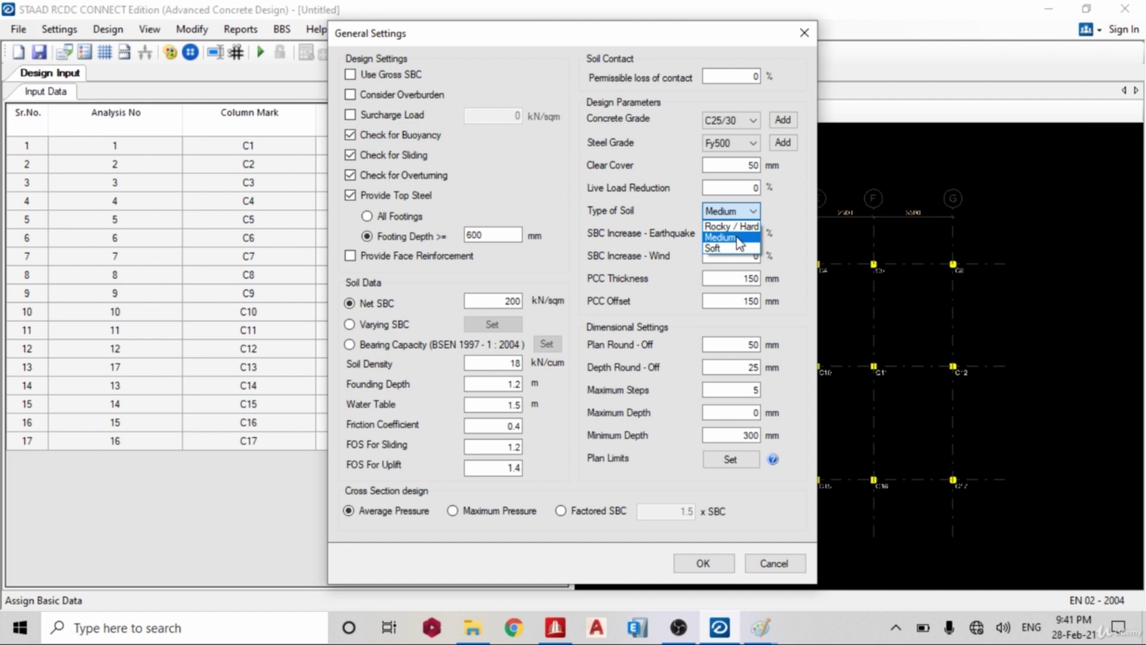
left_click(735, 227)
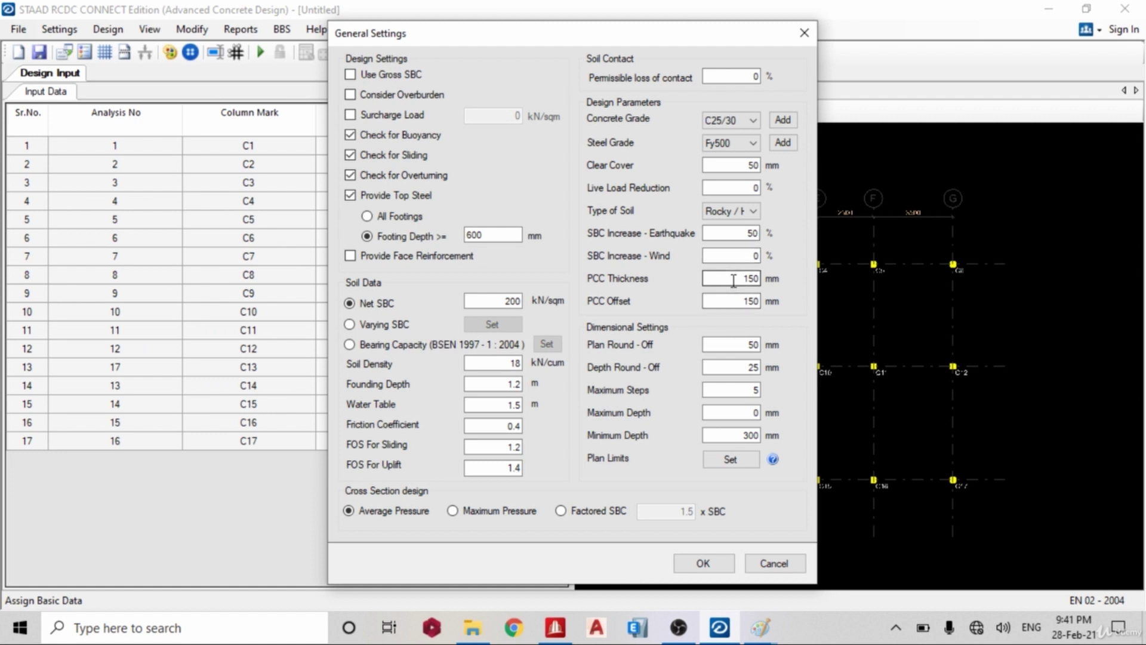
- Set the PCC thickness to 230 mm
left_click_drag(740, 279, 771, 285)
type("120")
key("BackSpace")
key("BackSpace")
type("230")
- Set the plan round-off in the dimensional settings to 25 mm
left_click_drag(734, 349, 776, 349)
type("25")
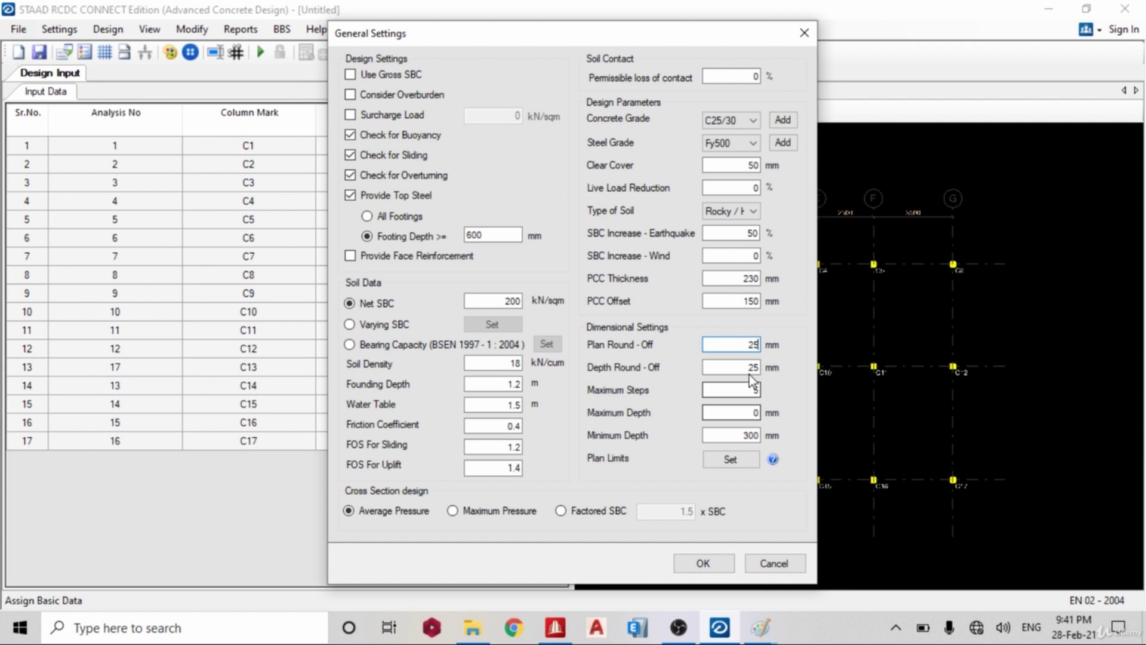
left_click_drag(726, 440, 765, 442)
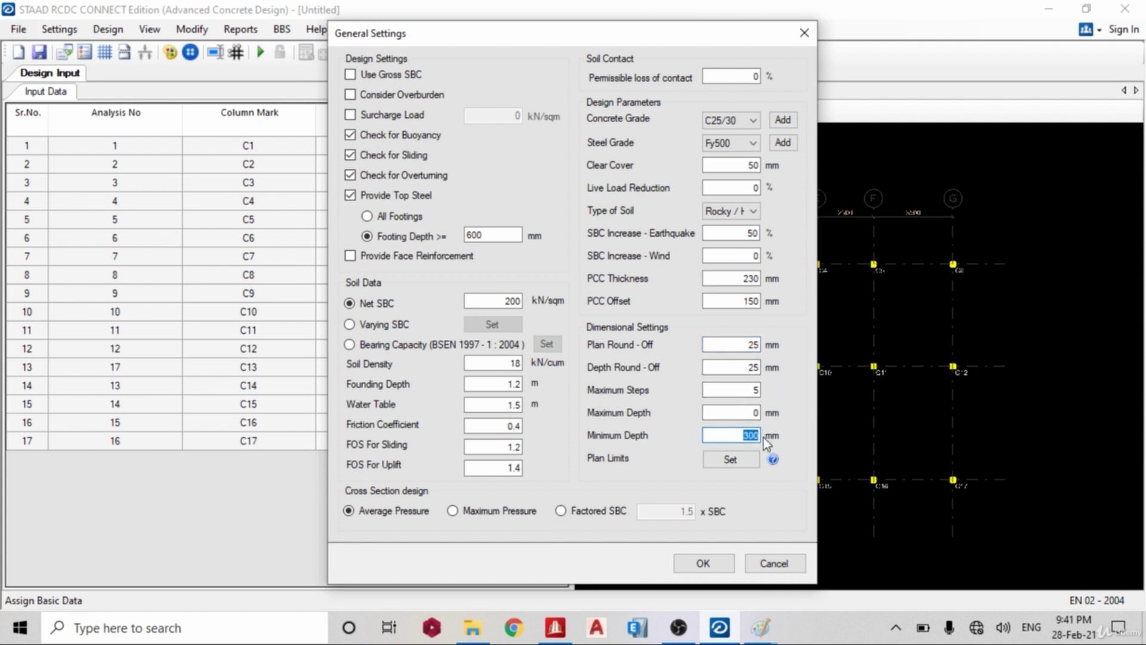
- Set both the PCC thickness and the PCC offset to 50 mm
left_click_drag(743, 278, 770, 284)
type("50")
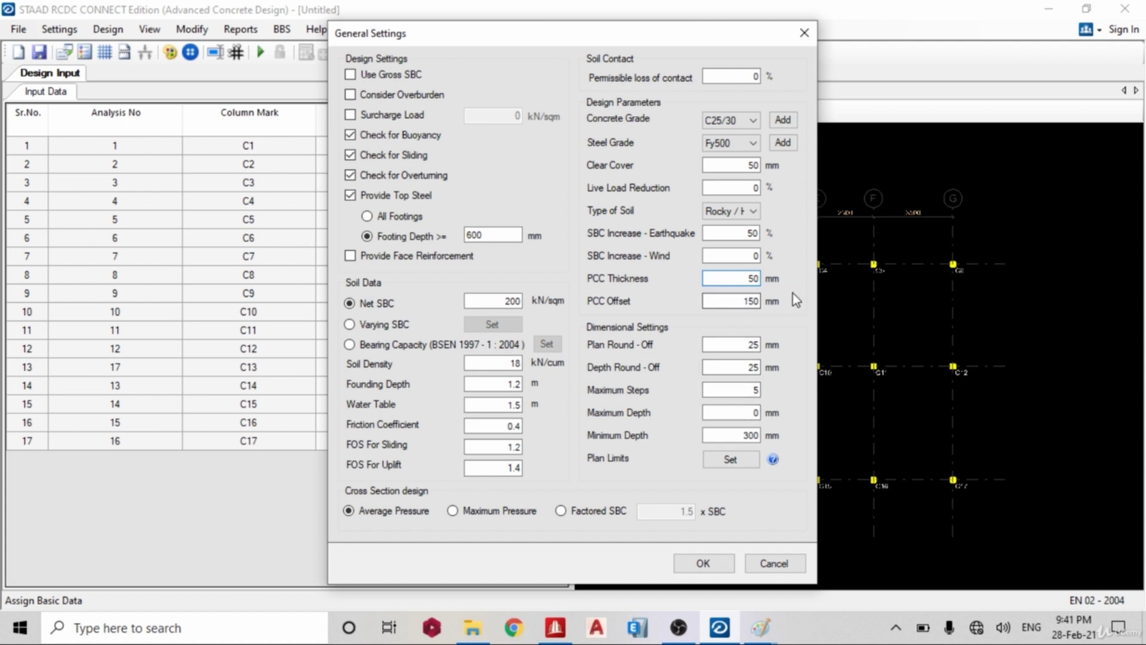
double_click(753, 301)
type("50")
- Set the minimum footing depth to 230 mm and accept the general settings
double_click(749, 435)
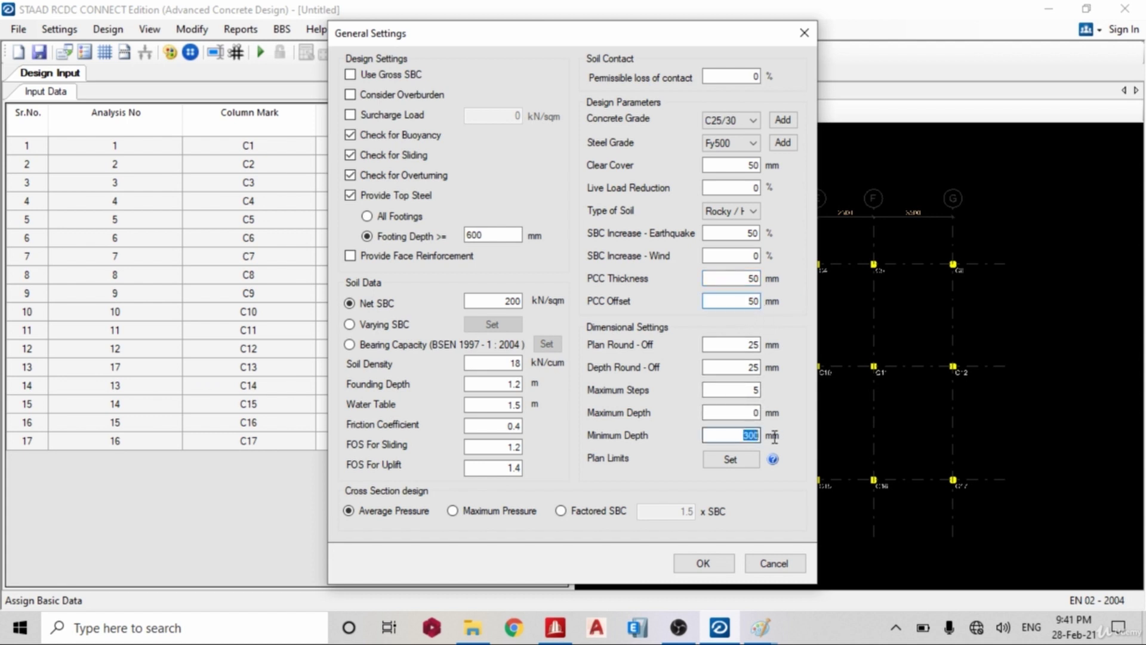
type("230")
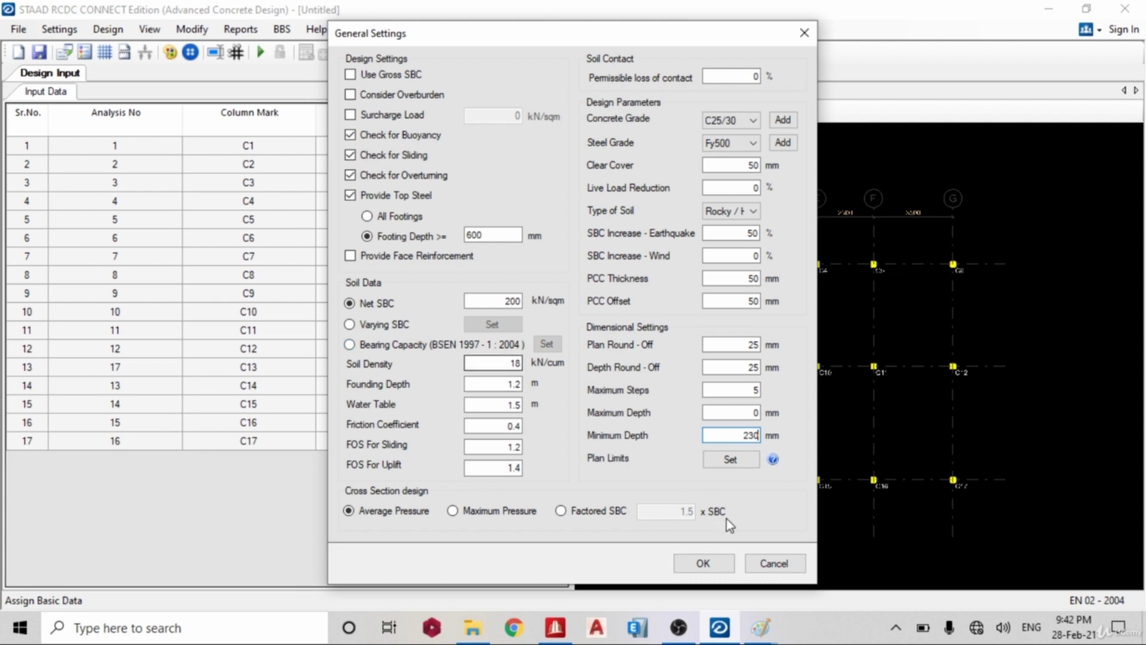
left_click(698, 561)
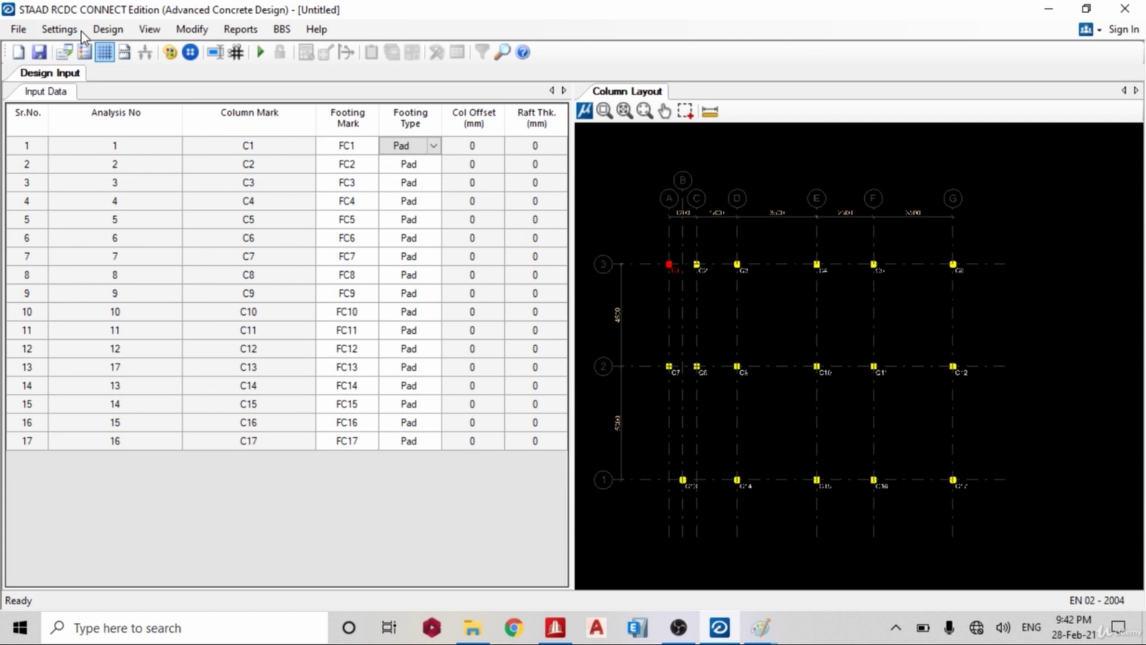
- In the reinforcement settings, set the minimum bottom and top main steel to 10 and the maximum main steel to 12
left_click(60, 28)
left_click(76, 70)
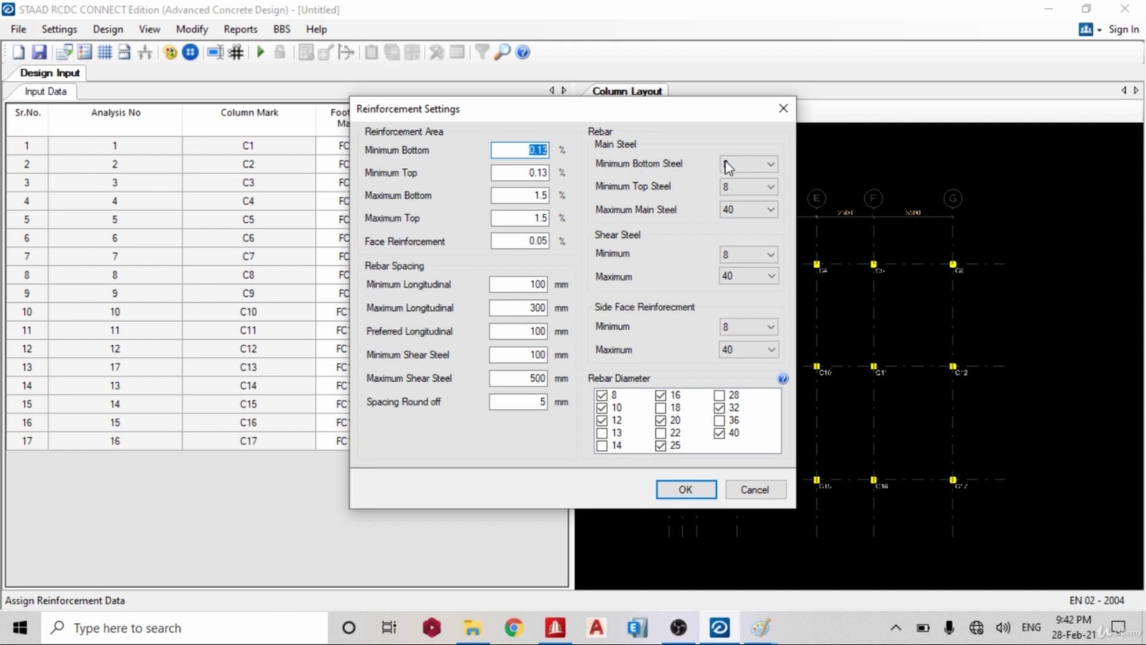
left_click(757, 166)
left_click(745, 191)
left_click(740, 187)
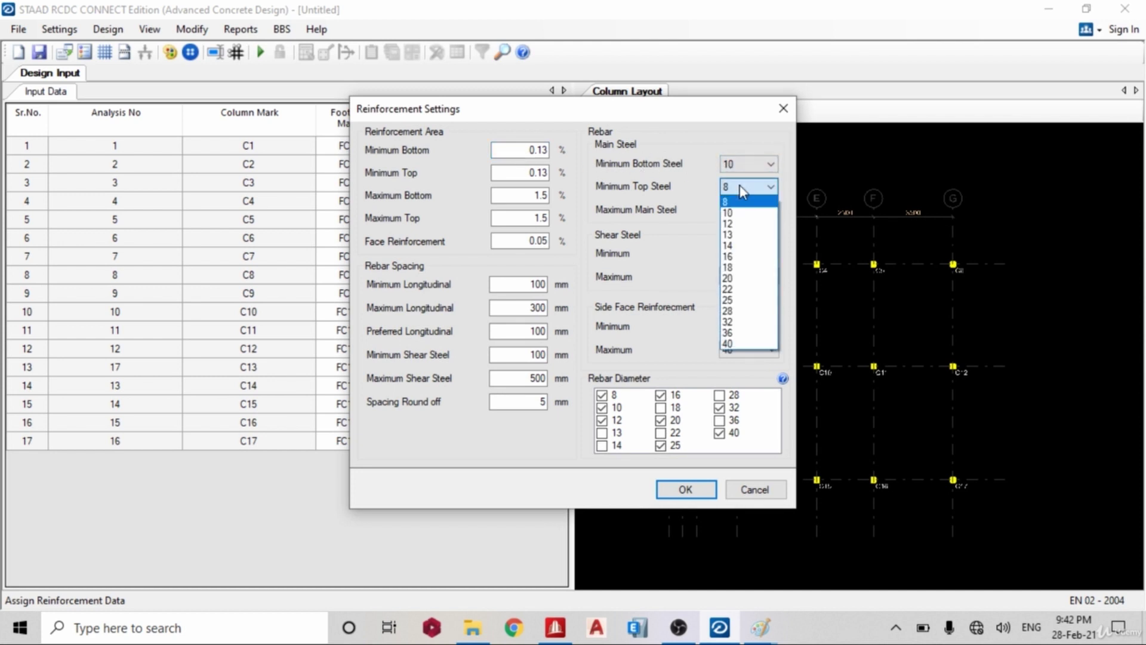
left_click(732, 201)
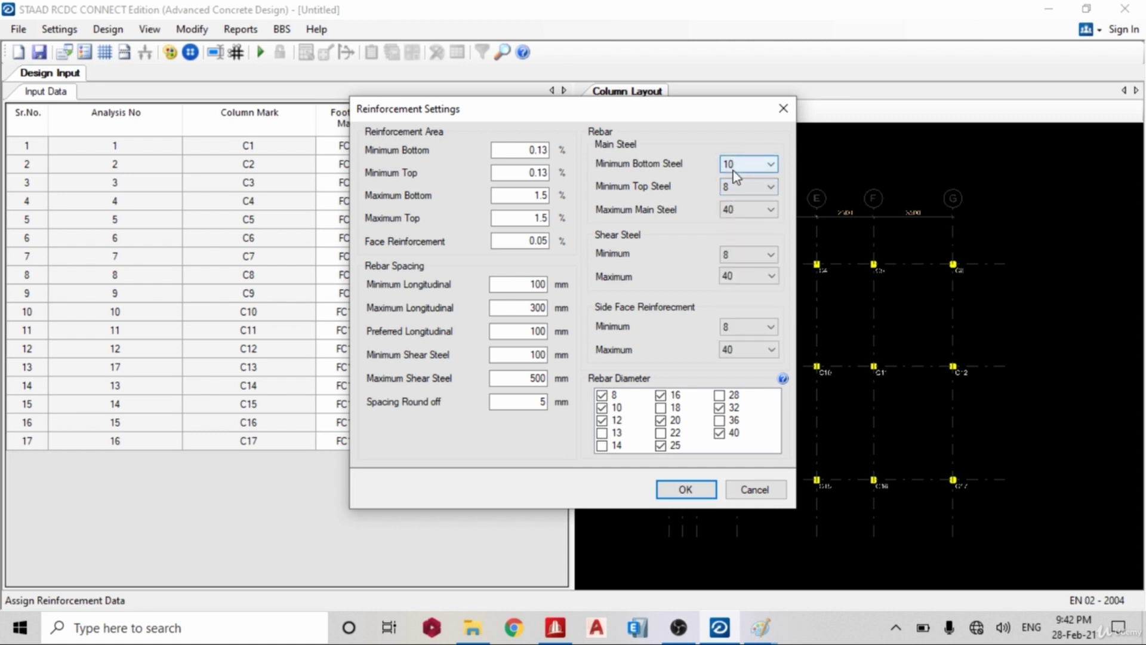
left_click(740, 187)
left_click(733, 211)
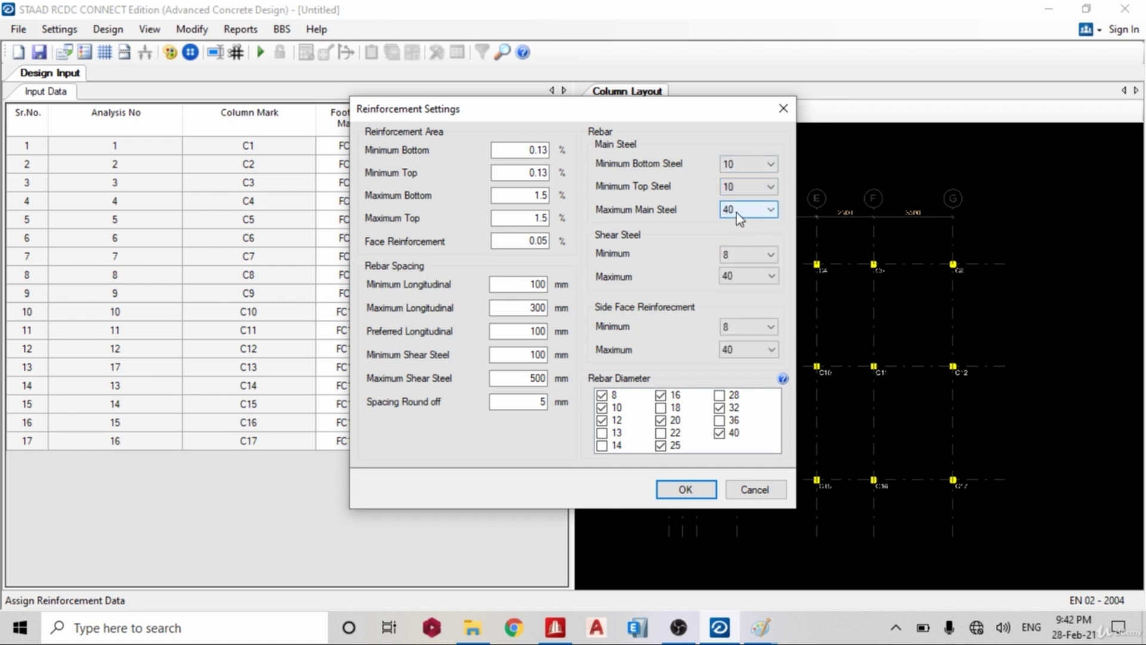
left_click(736, 212)
left_click(735, 250)
- Set both the minimum and the maximum shear steel diameter to 10 in the reinforcement settings
left_click(758, 253)
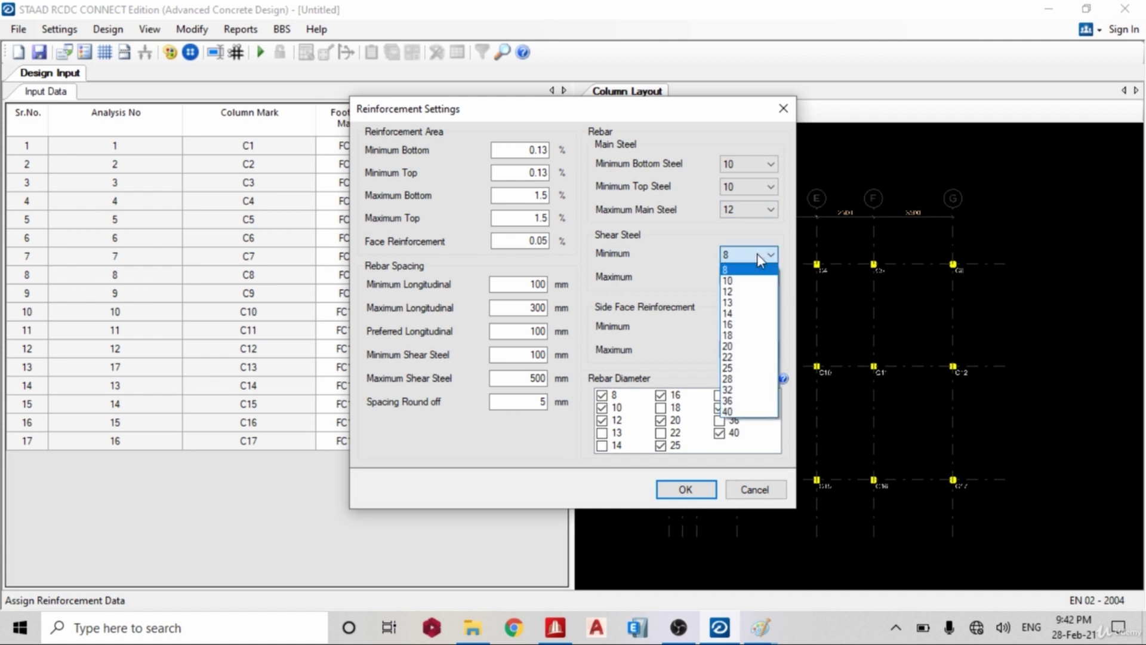
left_click(740, 281)
left_click(746, 276)
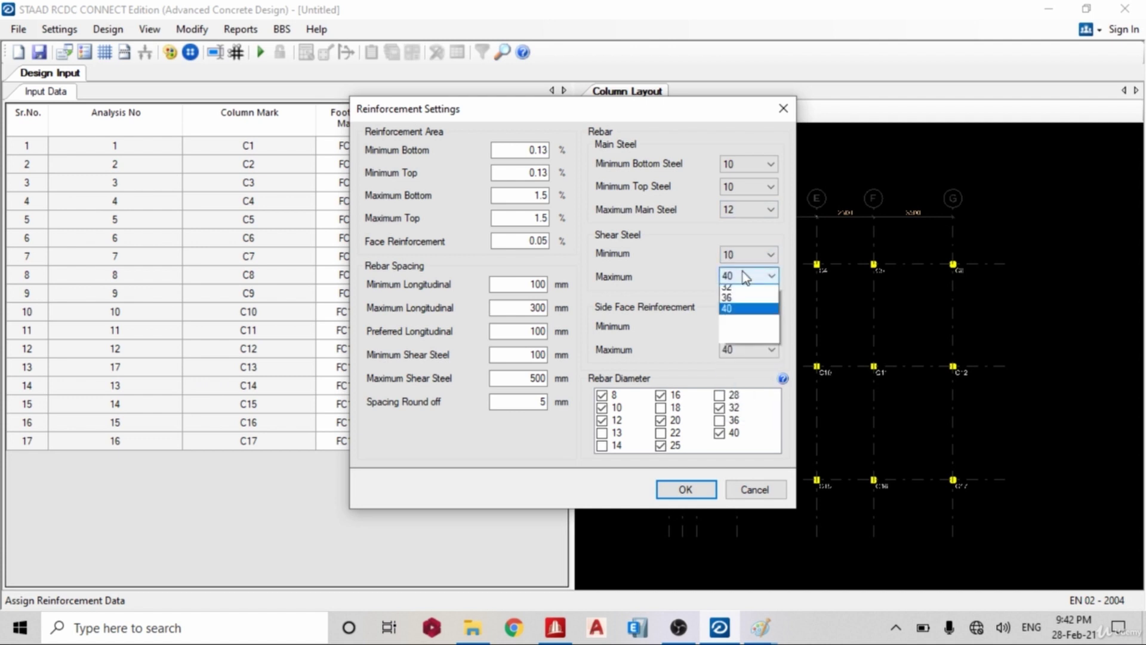
left_click(743, 302)
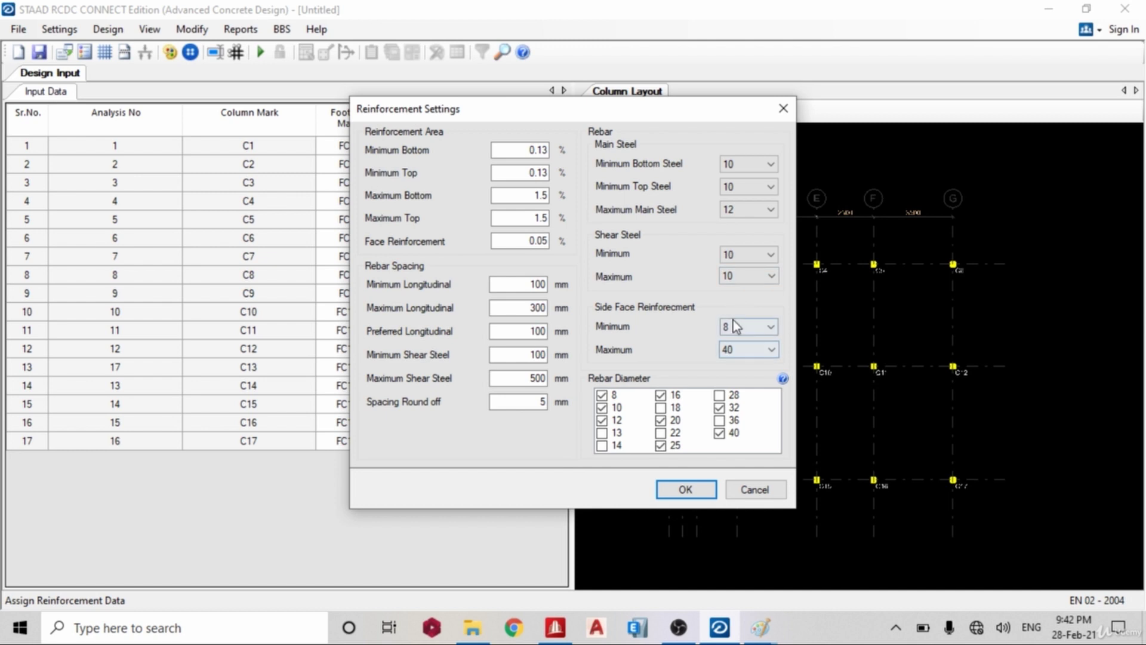
- Set both the minimum and maximum side face reinforcement to 12 and accept the reinforcement settings
left_click(735, 326)
left_click(735, 353)
left_click(733, 349)
left_click(731, 385)
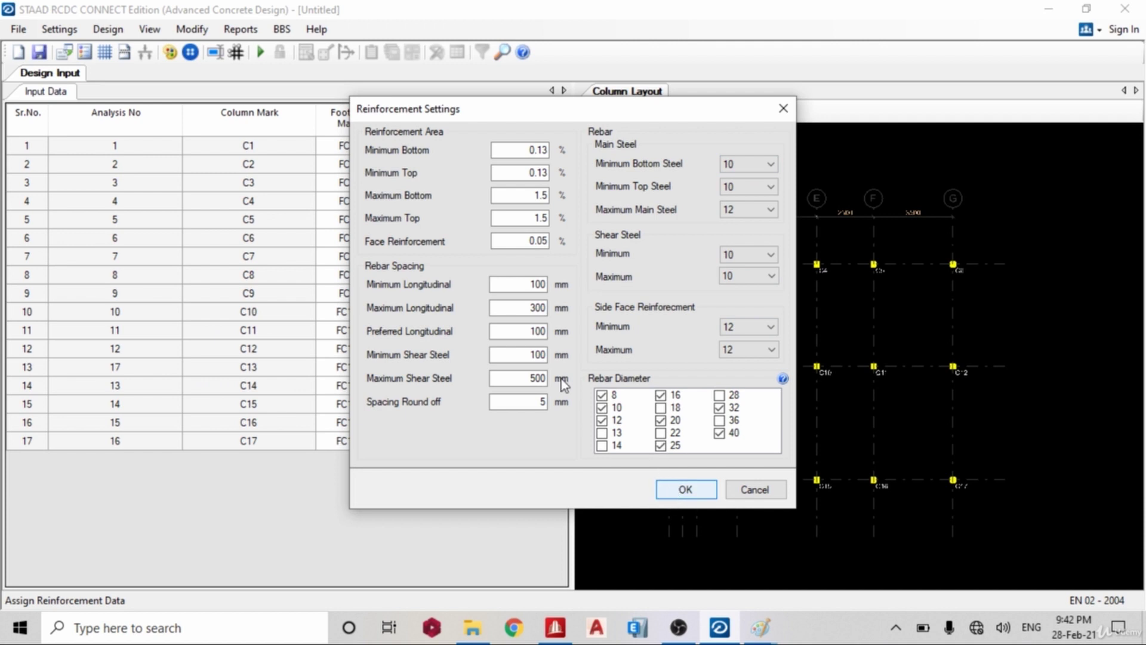
key("Escape")
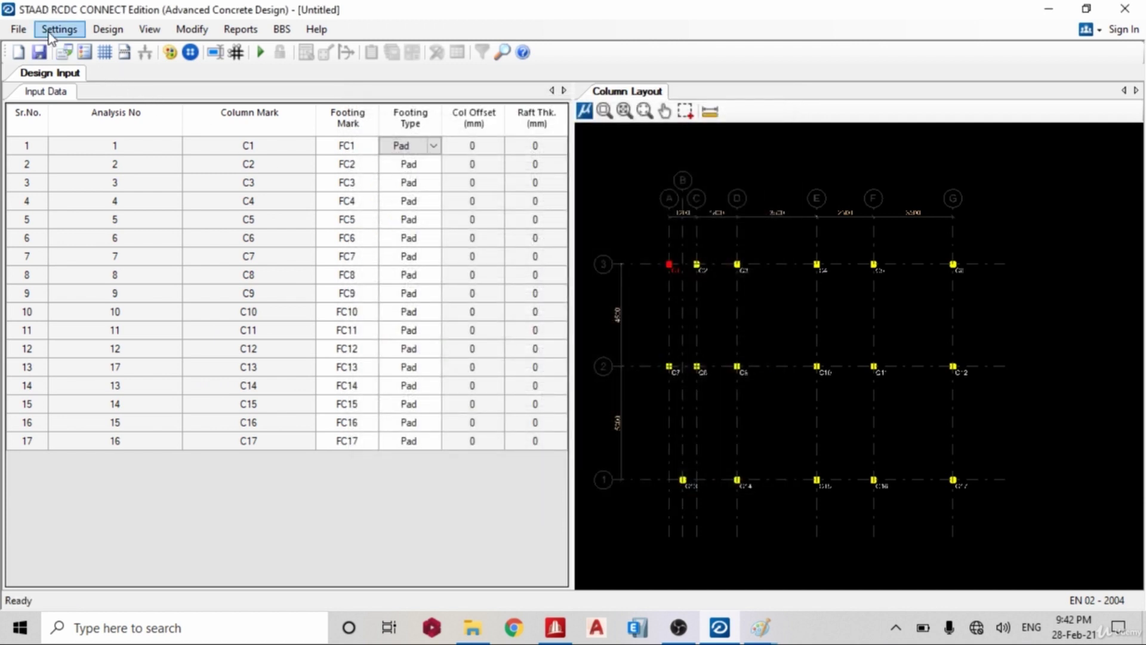
- Open the detailing and drawing settings and accept them with their default values
left_click(57, 30)
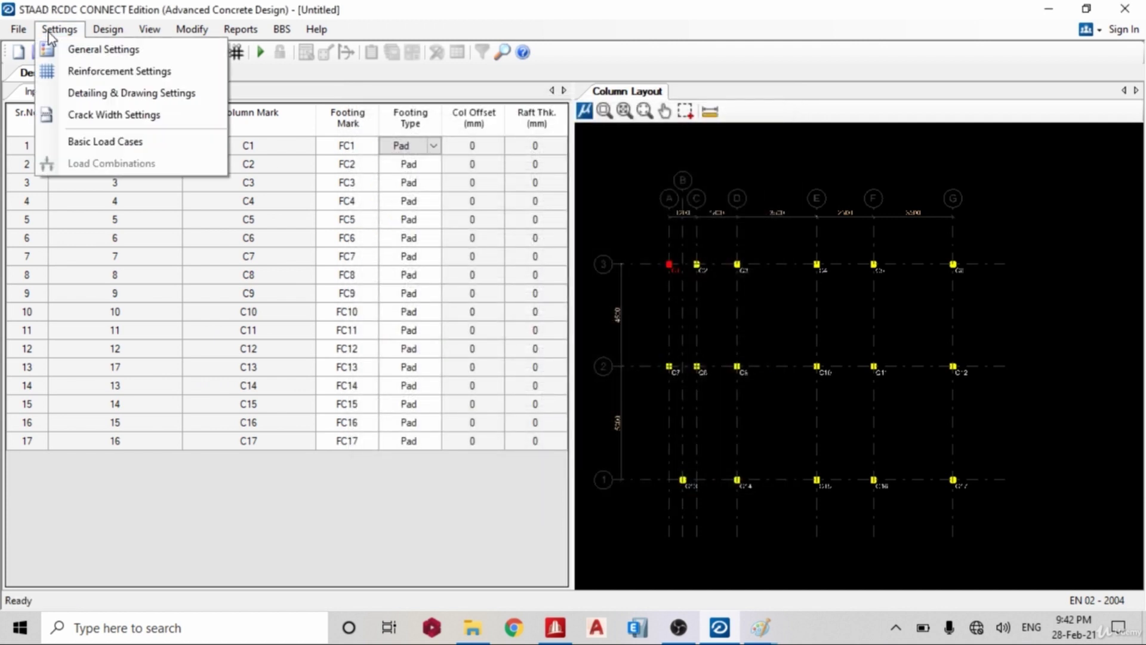
left_click(133, 94)
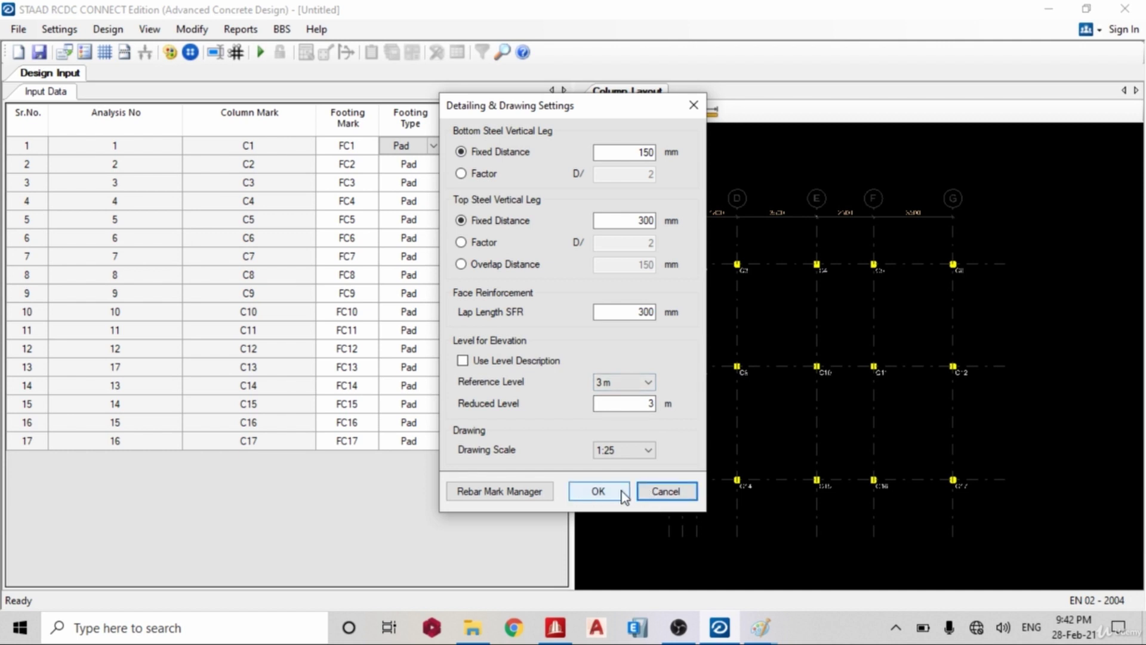
left_click(598, 491)
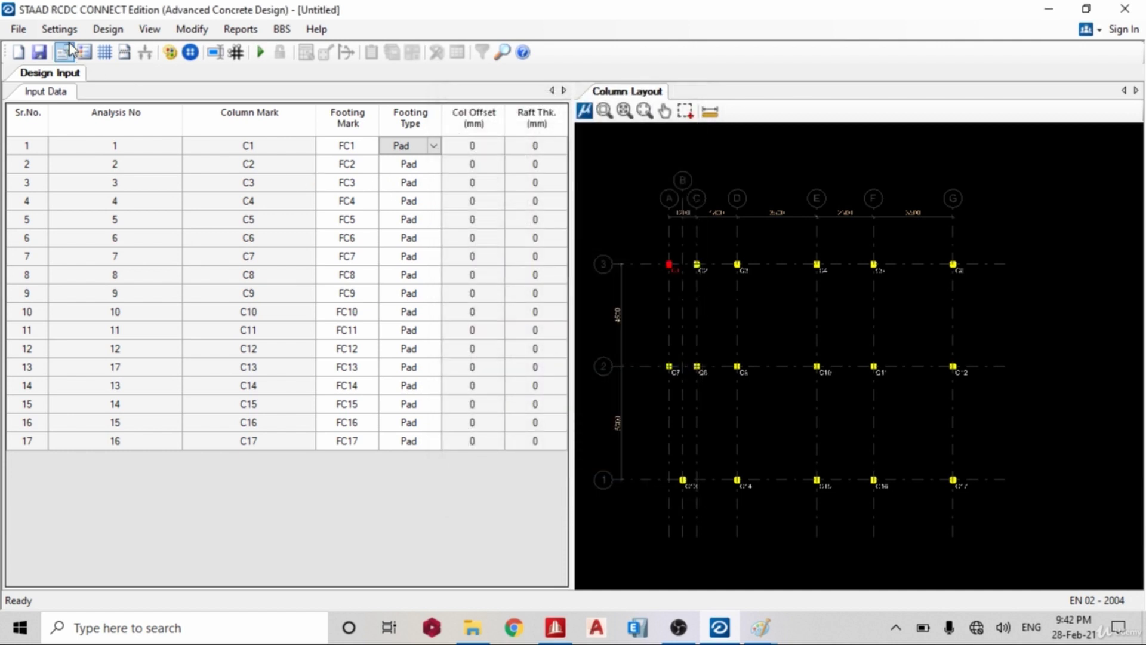
- In the basic load cases, assign load type Dead Load to LOAD 1, Live Load to LOAD 2 and Roof Live to LOAD 3
left_click(61, 31)
left_click(116, 141)
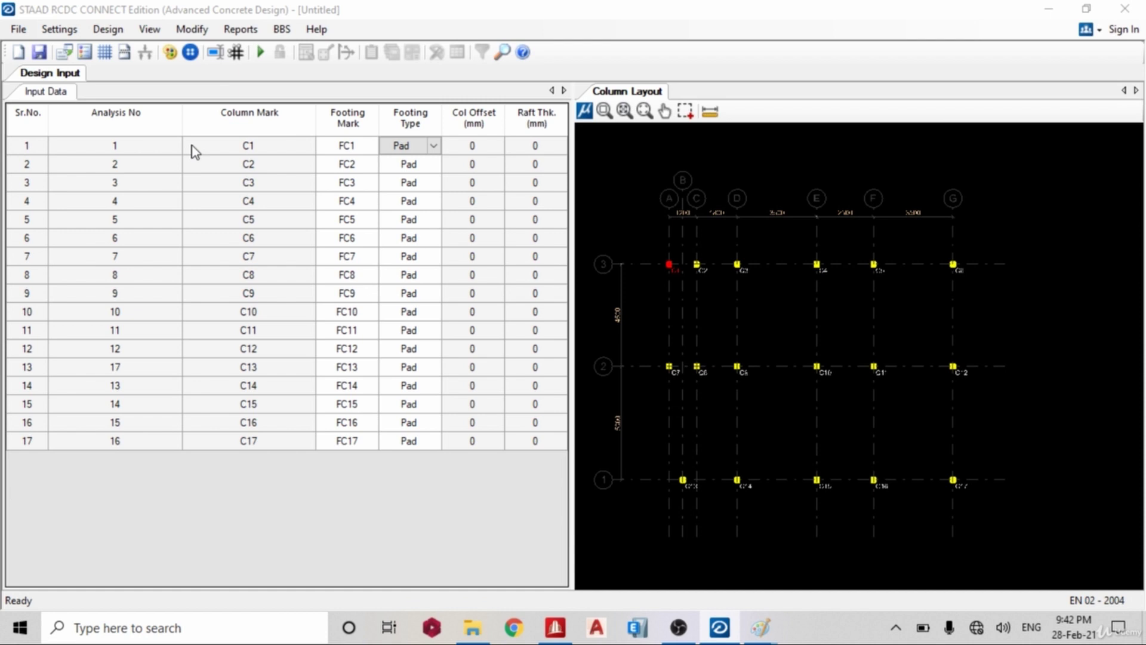
left_click(538, 142)
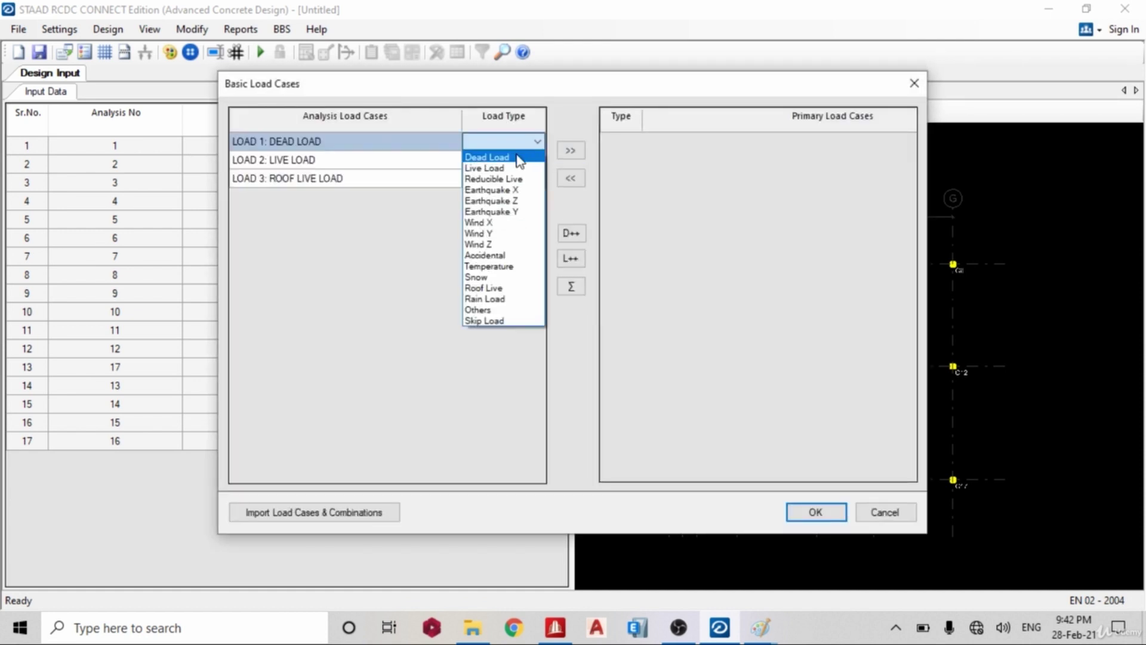
left_click(505, 157)
left_click(532, 159)
left_click(537, 159)
left_click(510, 189)
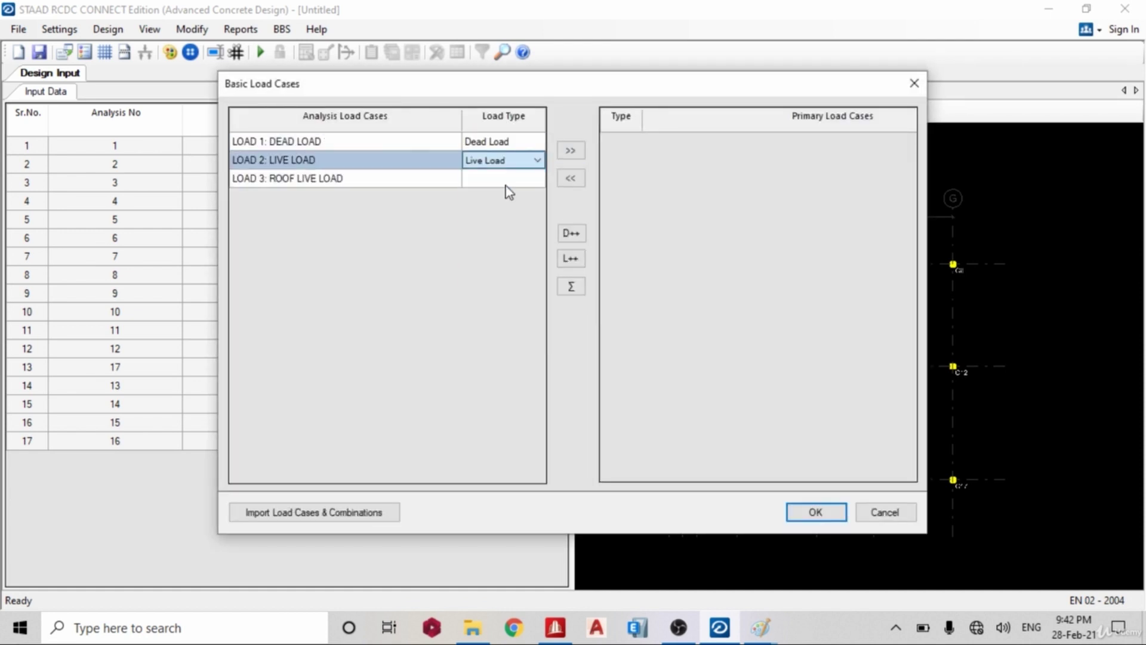
left_click(524, 179)
left_click(529, 179)
left_click(525, 180)
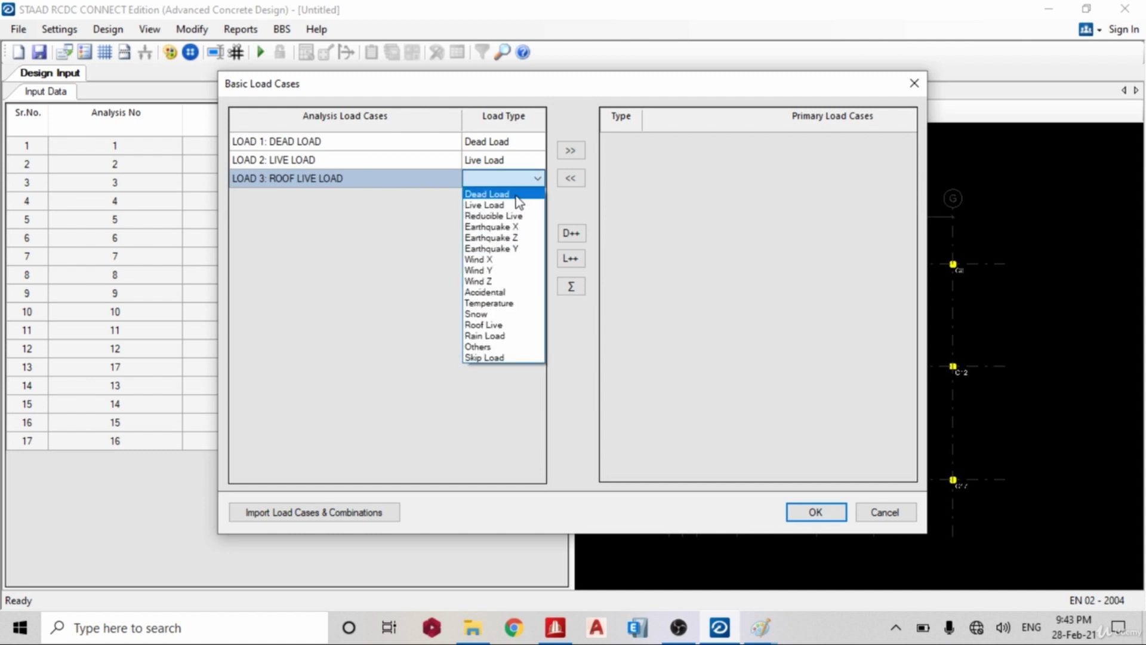
left_click(496, 327)
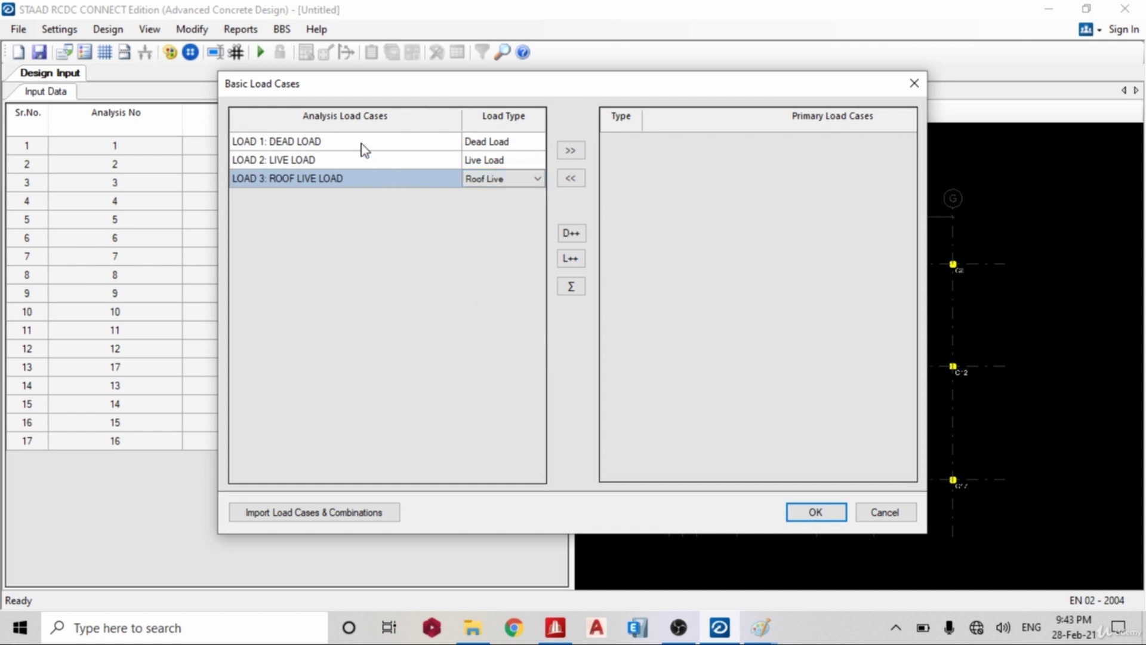
- Add all three analysis load cases to the primary load cases and confirm the basic load cases
left_click_drag(351, 141, 532, 190)
left_click(577, 153)
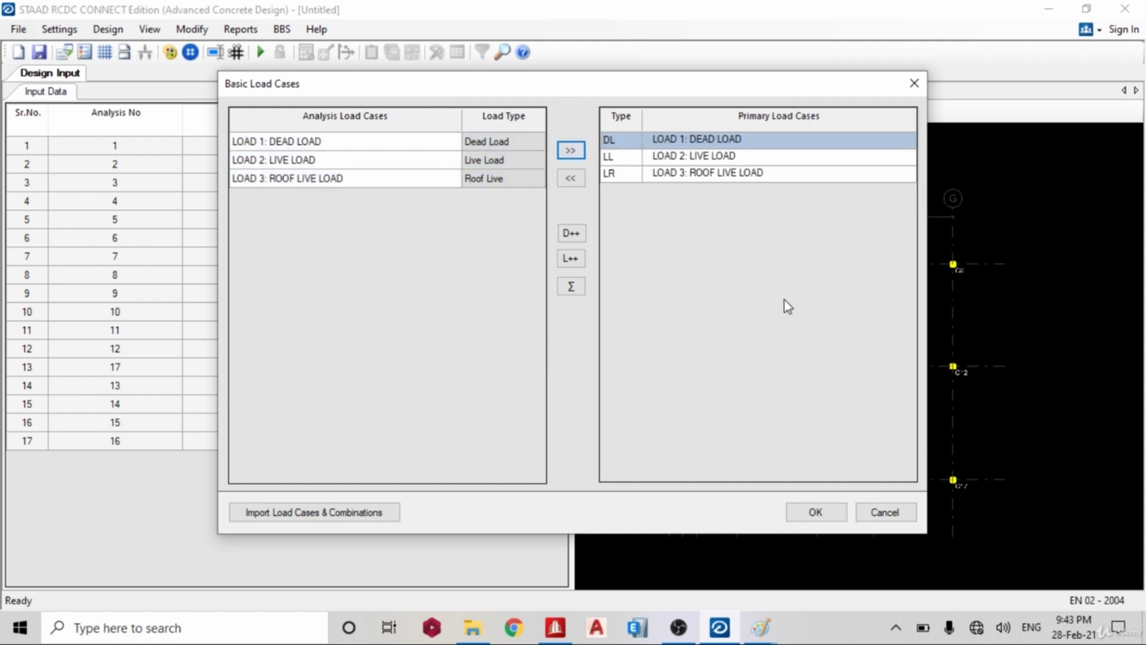
left_click(816, 508)
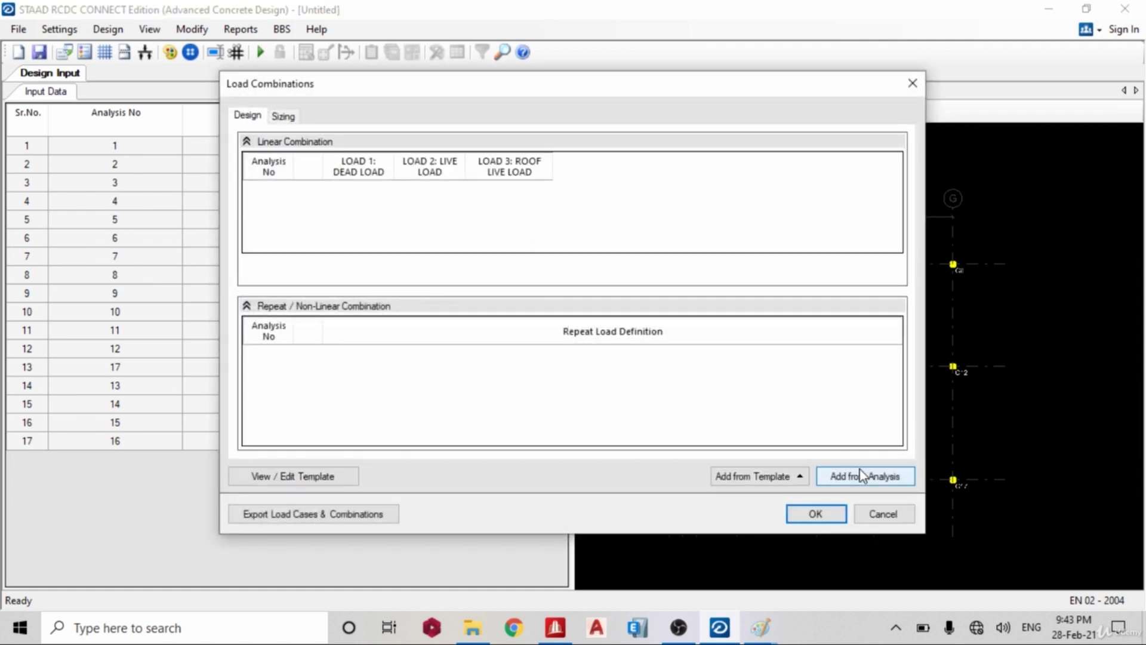
- Add the design load combinations from the analysis, remove the duplicate linear combinations and confirm them
left_click(861, 477)
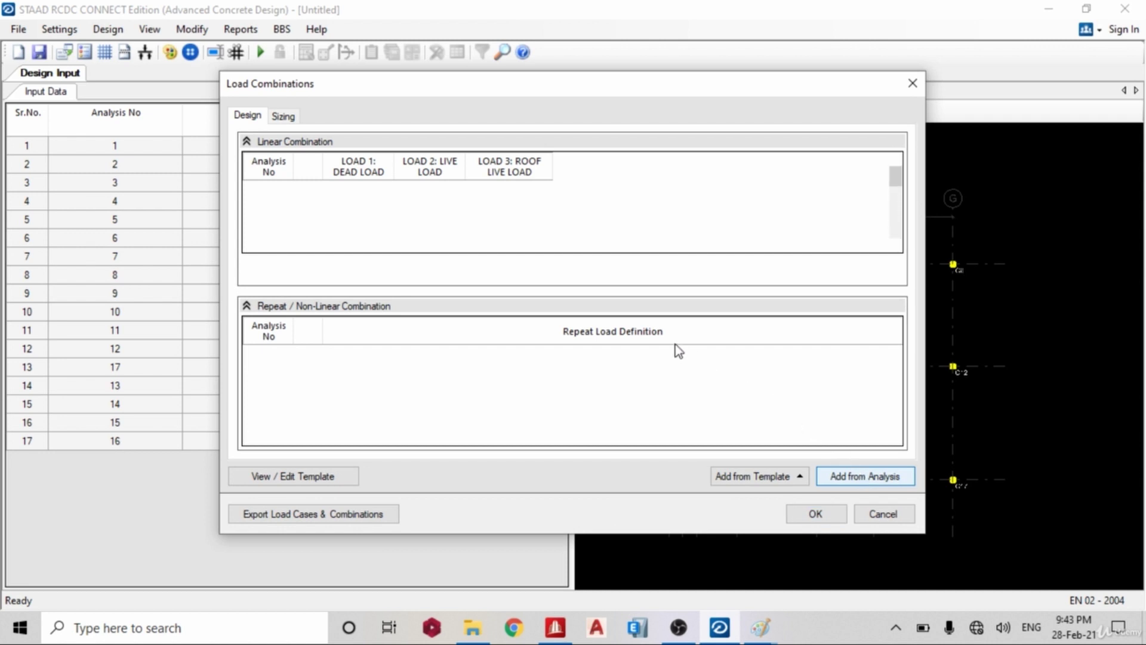
left_click(633, 374)
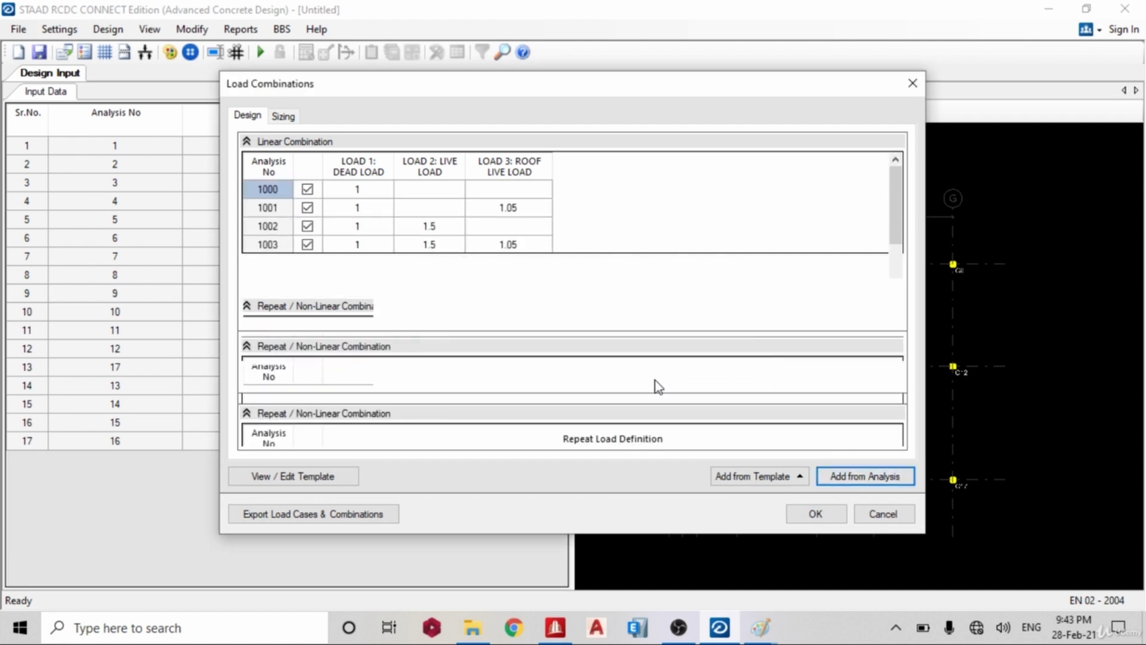
scroll(637, 366, "down", 1)
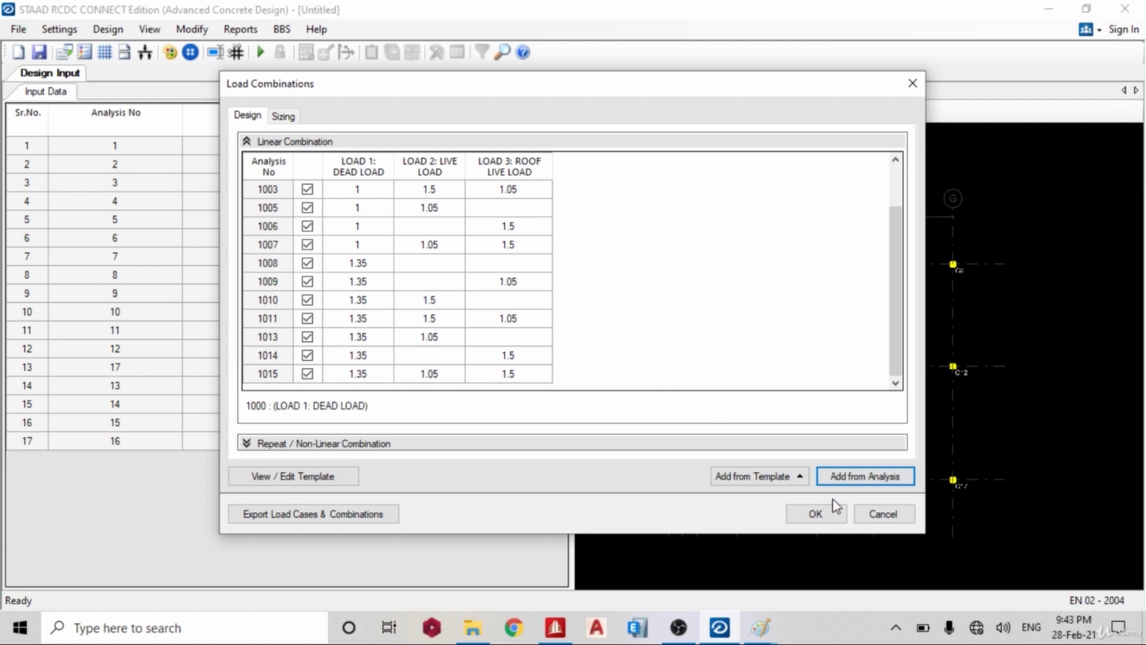
left_click(818, 514)
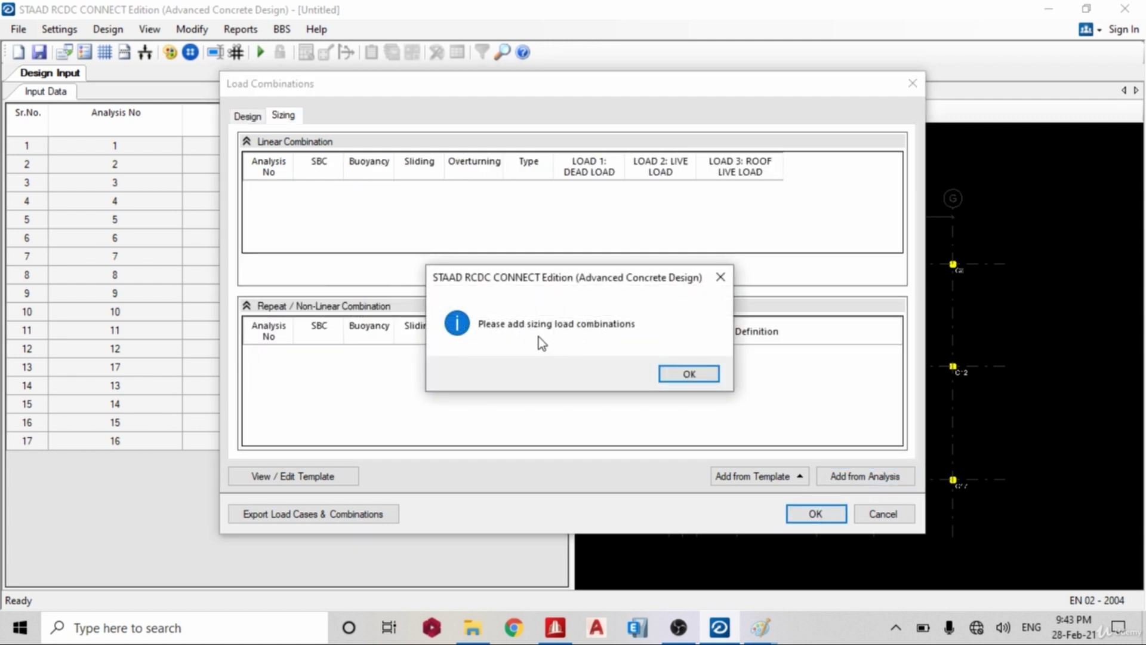
- Add the sizing load combinations from the analysis as well, removing the duplicate linear combinations
left_click(687, 379)
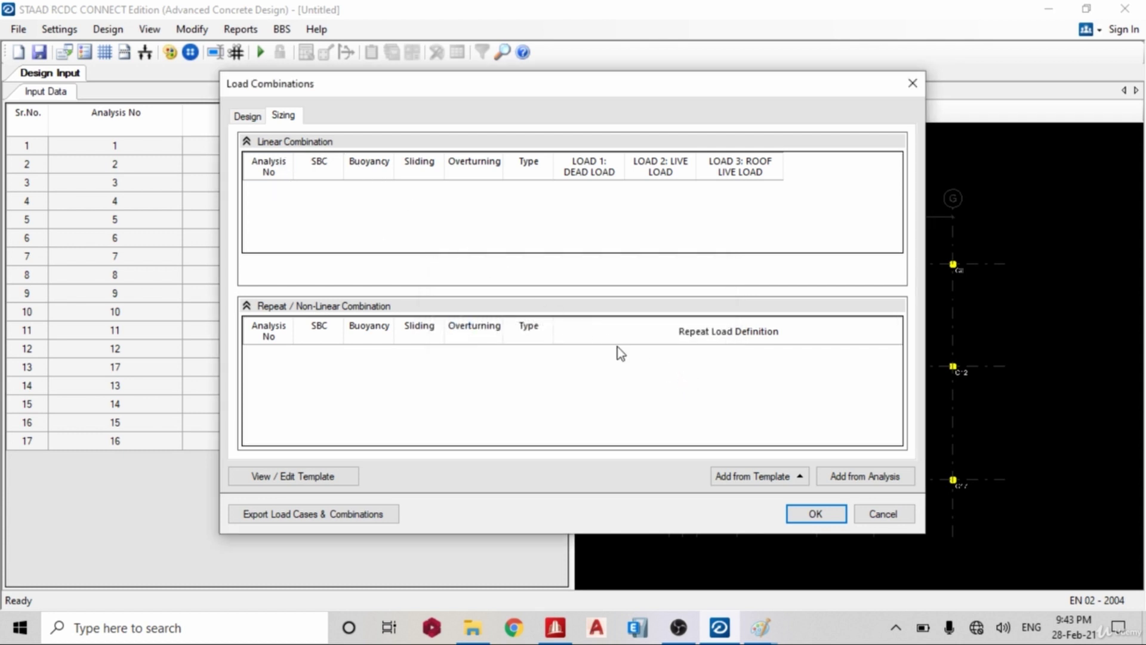
left_click(847, 477)
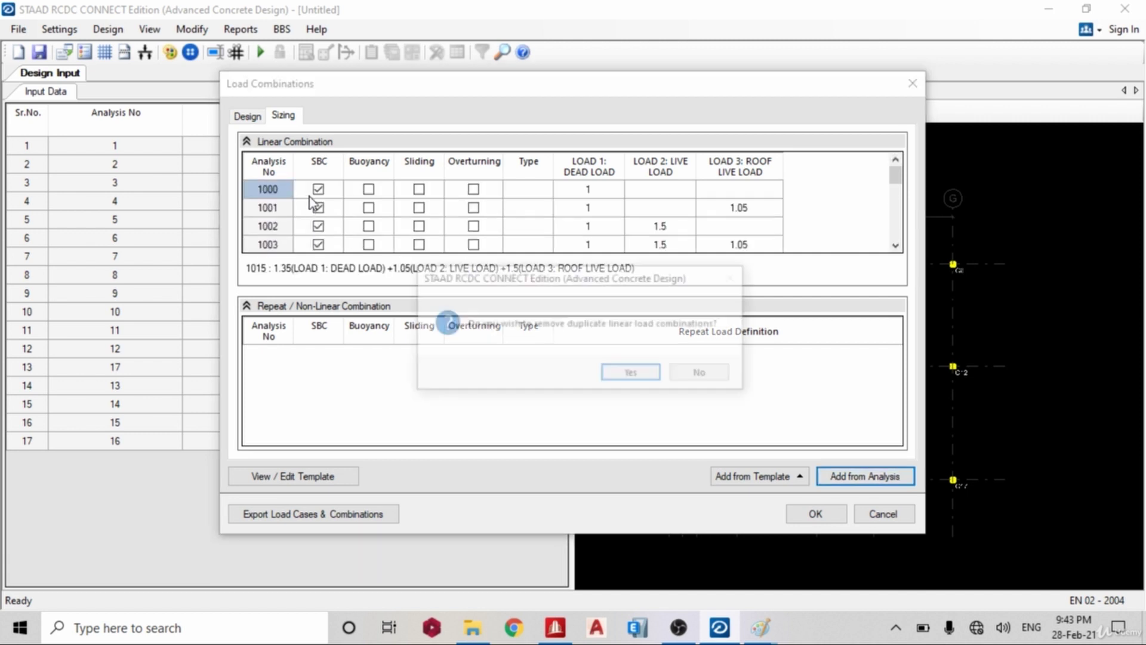
left_click(632, 374)
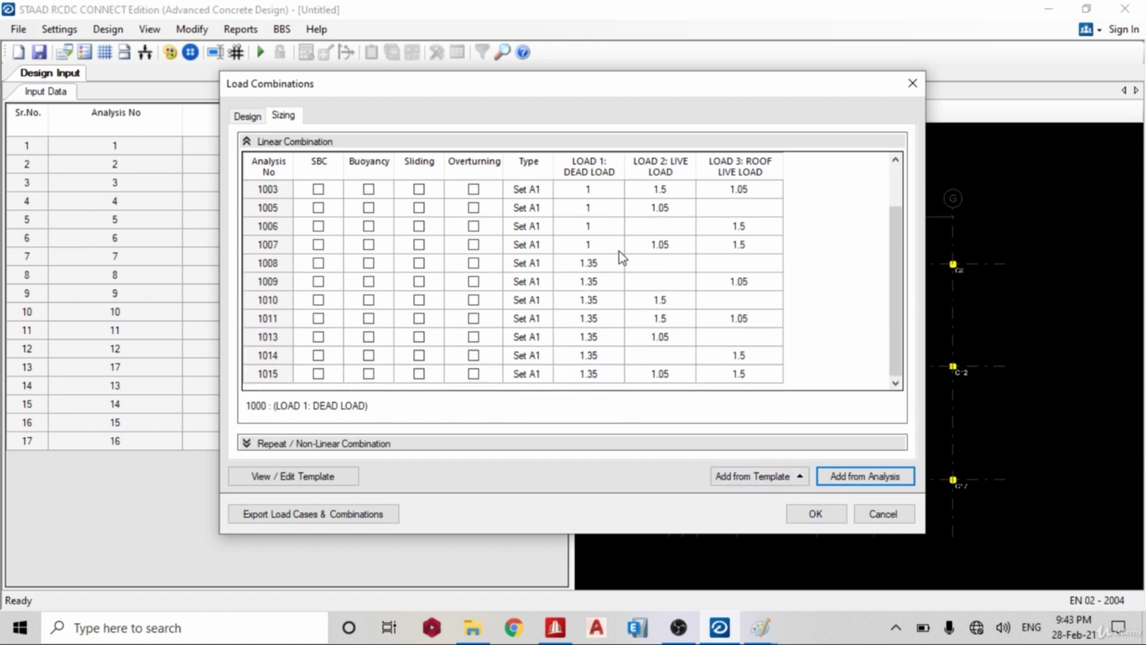
- For sizing combination 1000, set the live load and roof live load factors to 1
scroll(618, 251, "up", 1)
left_click(637, 194)
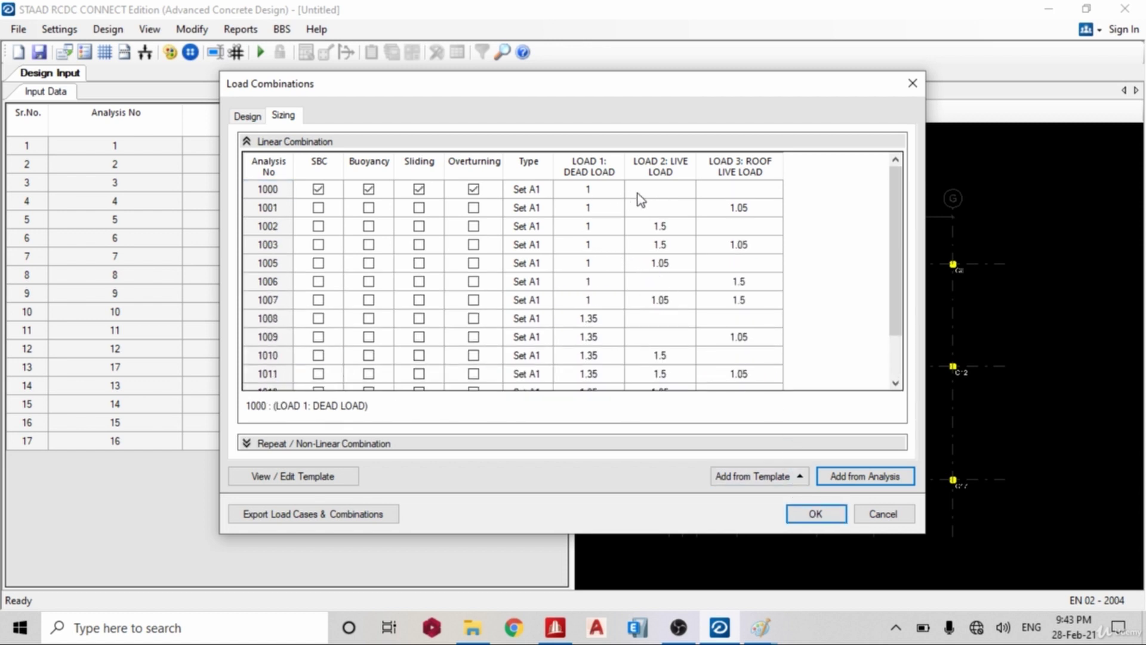
type("1")
left_click(726, 192)
type("1")
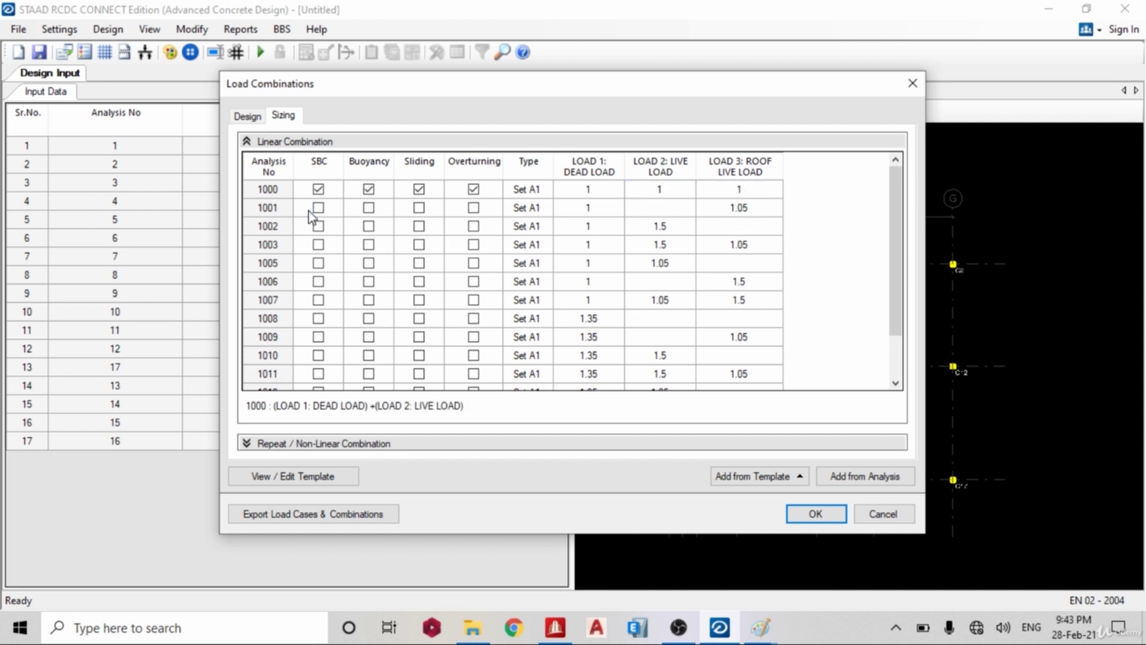
- Check the remaining sizing combinations, then accept the load combinations and run the footing design
scroll(271, 248, "down", 1)
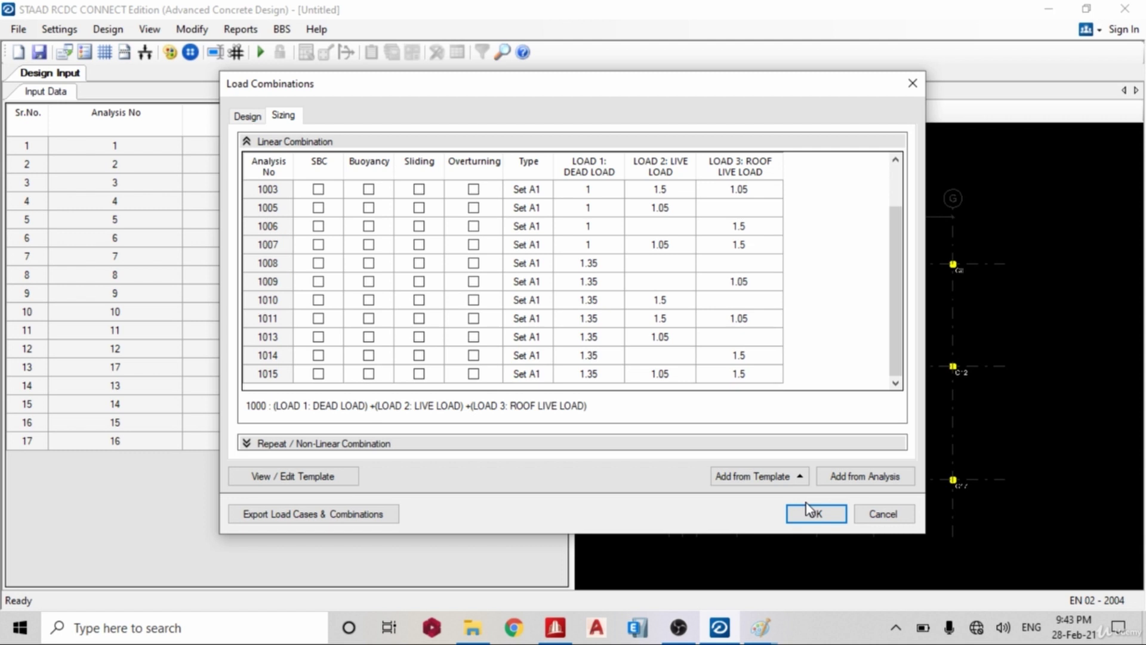
scroll(595, 256, "up", 1)
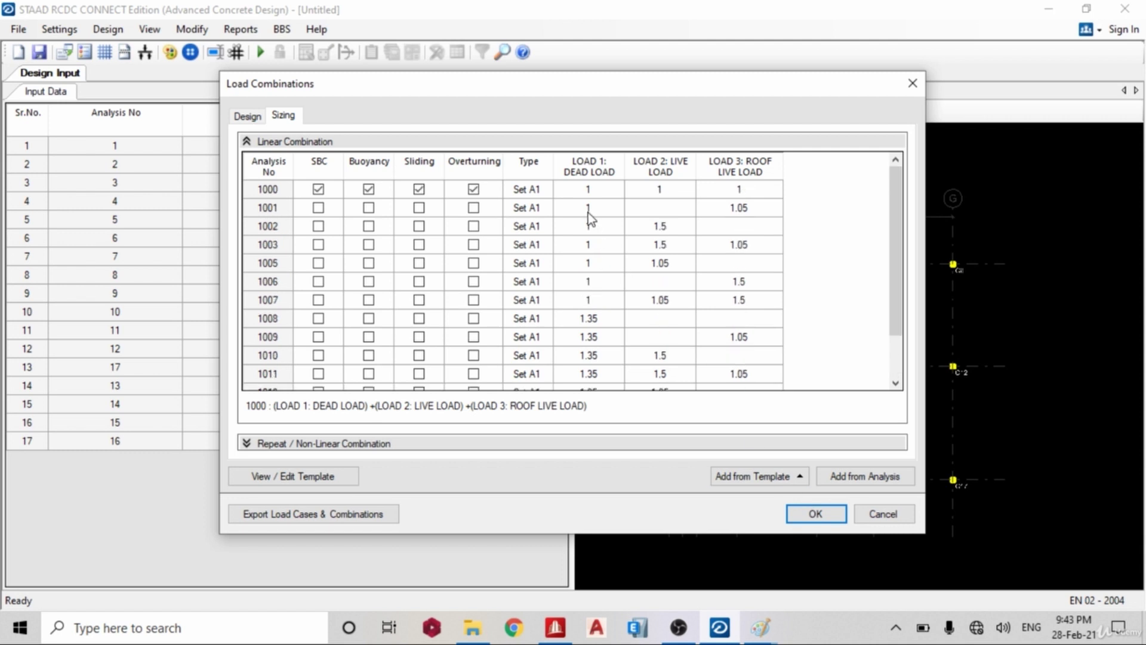
left_click_drag(589, 212, 737, 376)
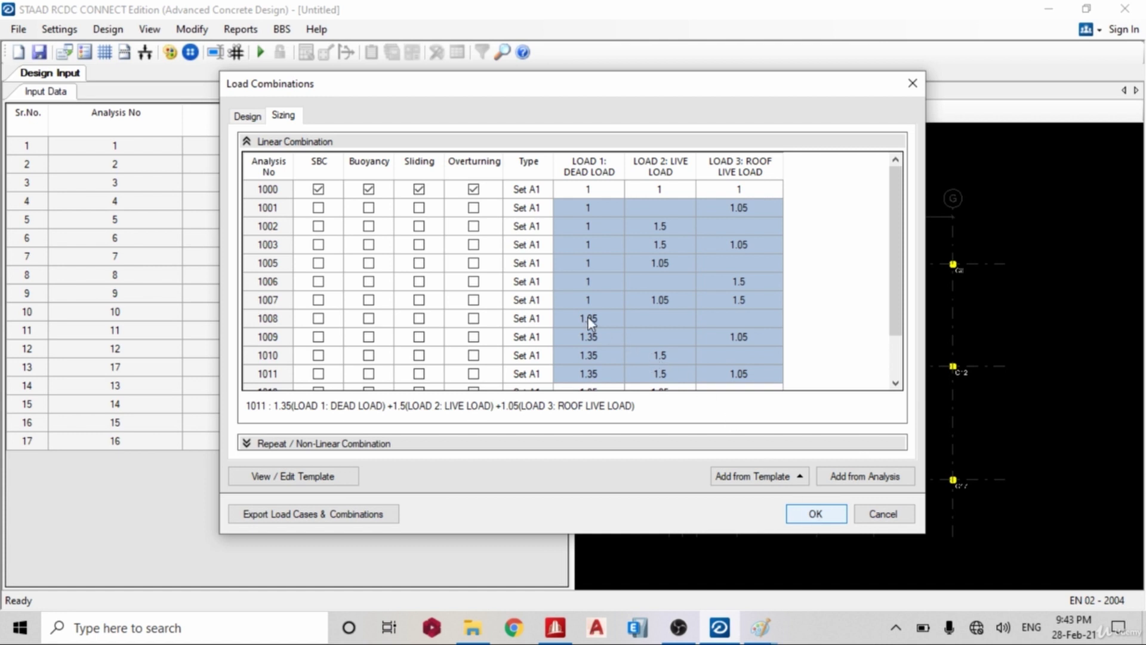
key("Return")
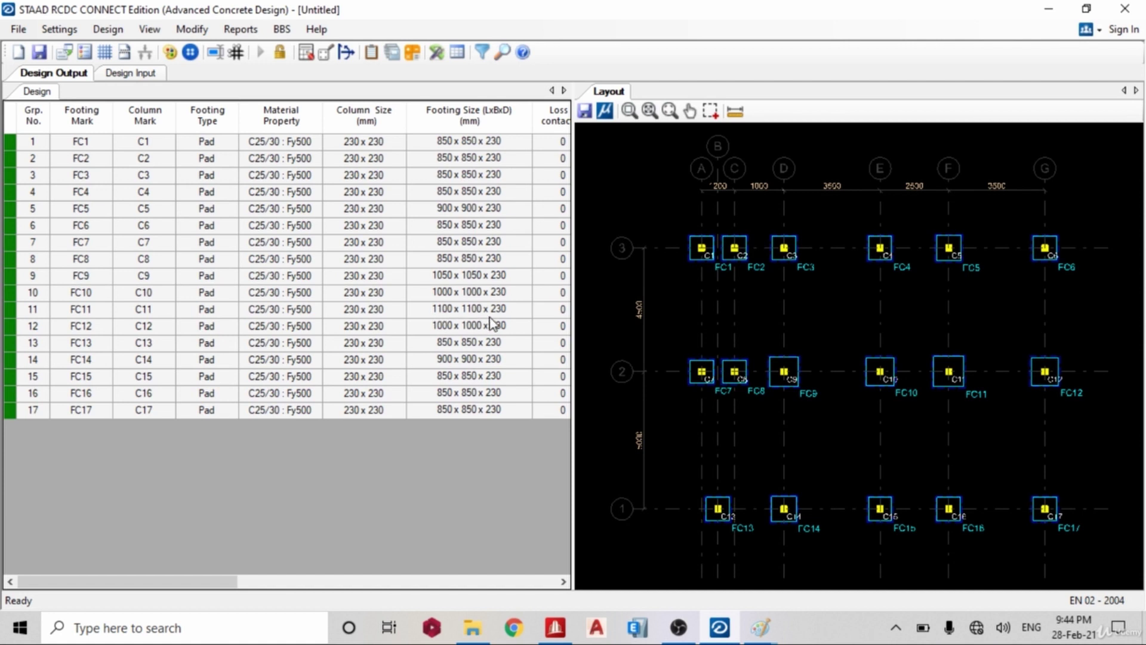
- Examine the designed footings in the layout and their sizes and bottom reinforcement in the design output table
mouse_move(869, 320)
middle_mouse_down()
mouse_move(867, 295)
mouse_move(979, 274)
middle_mouse_up()
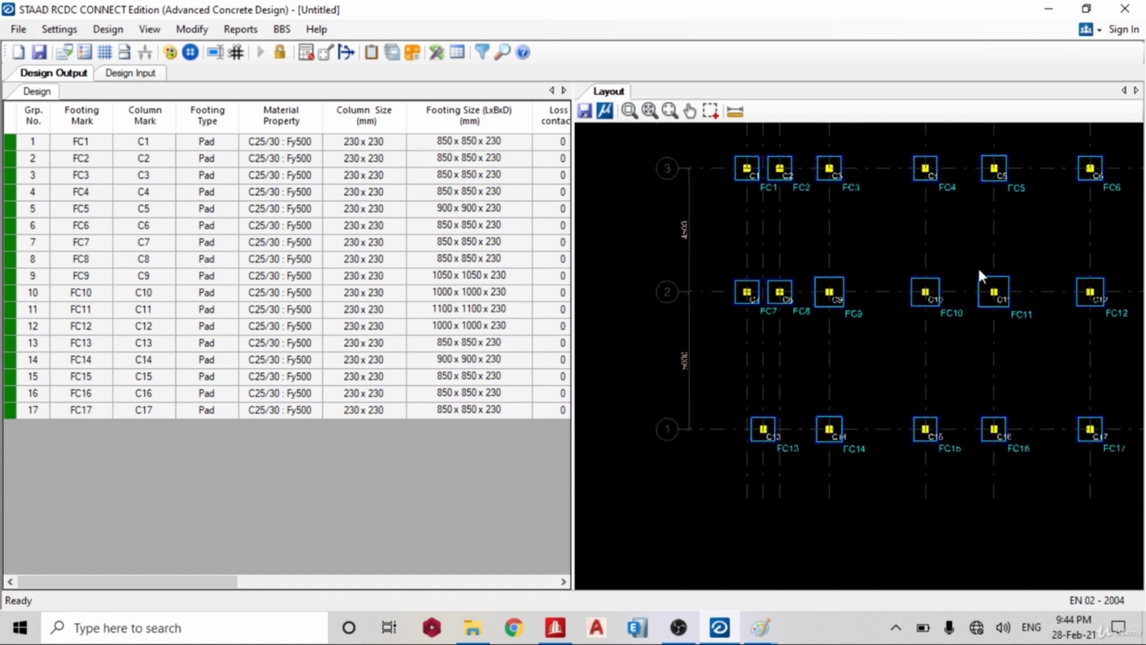
left_click(414, 581)
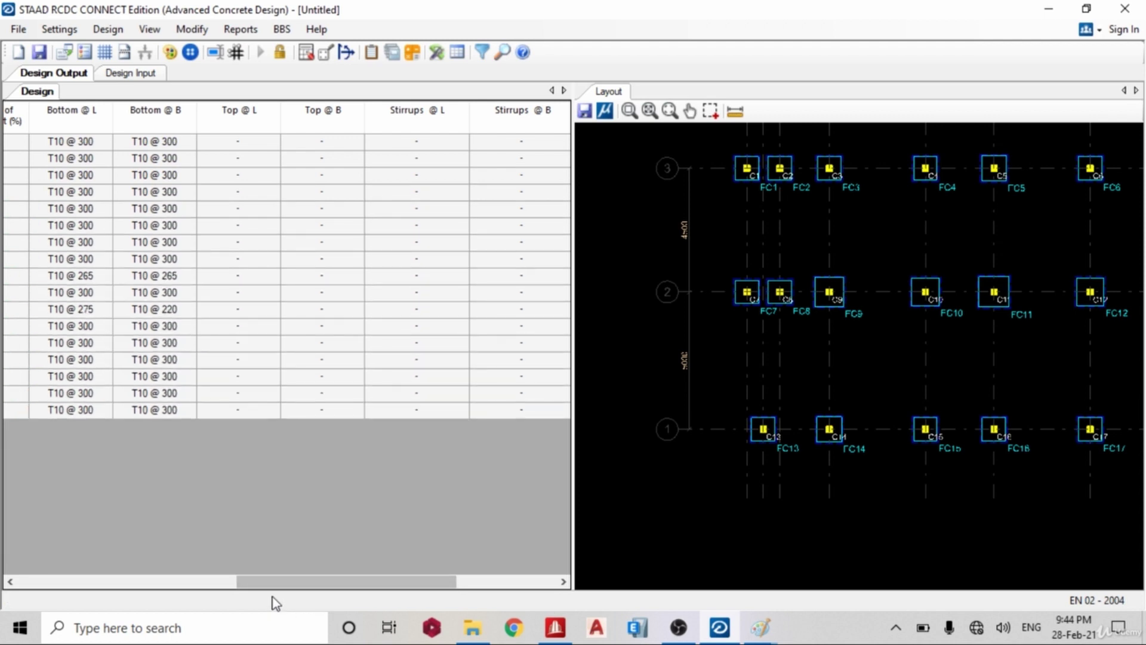
left_click_drag(271, 583, 215, 589)
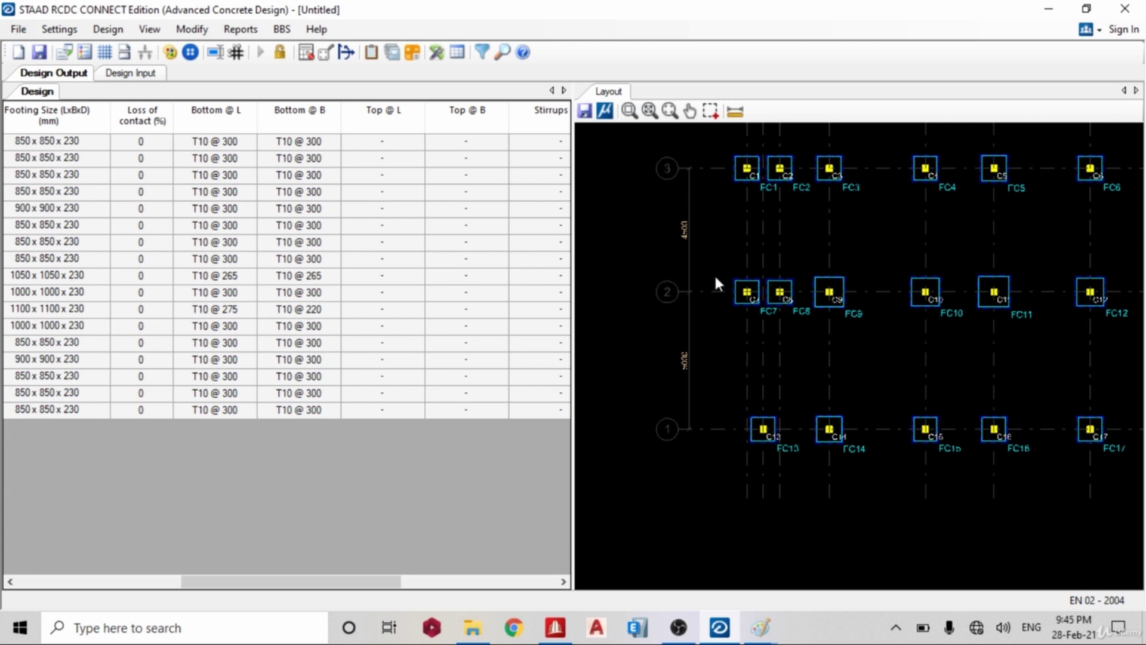
- Generate a detailed drawing of footing FC1 with its plan, Section @ L and Section @ B
left_click(229, 33)
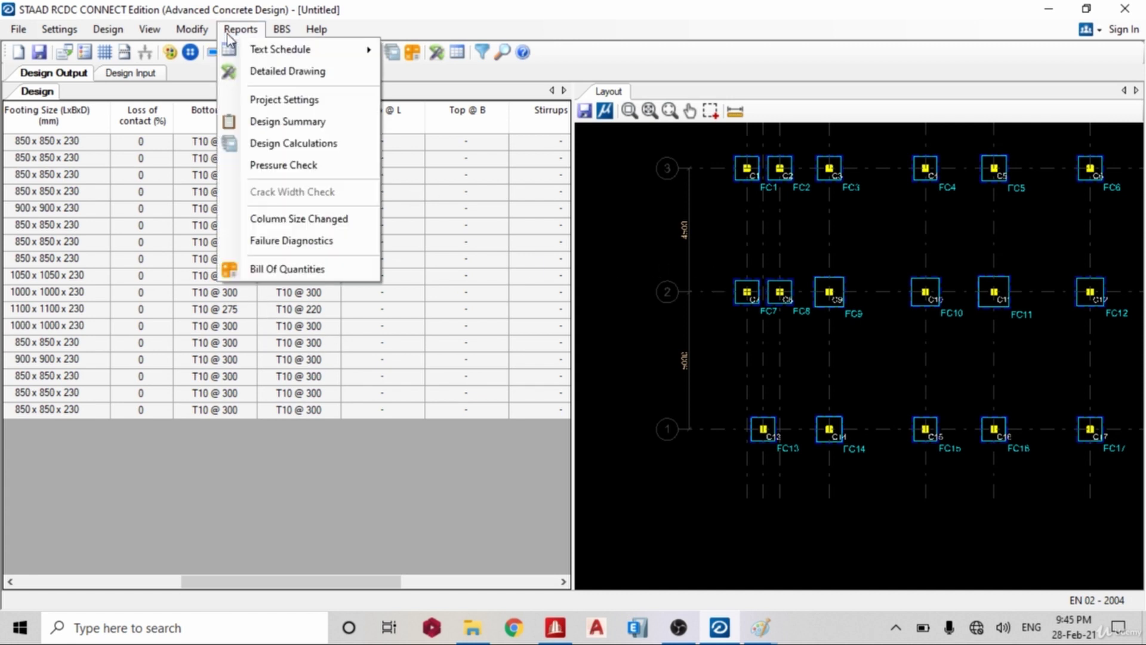
left_click(288, 72)
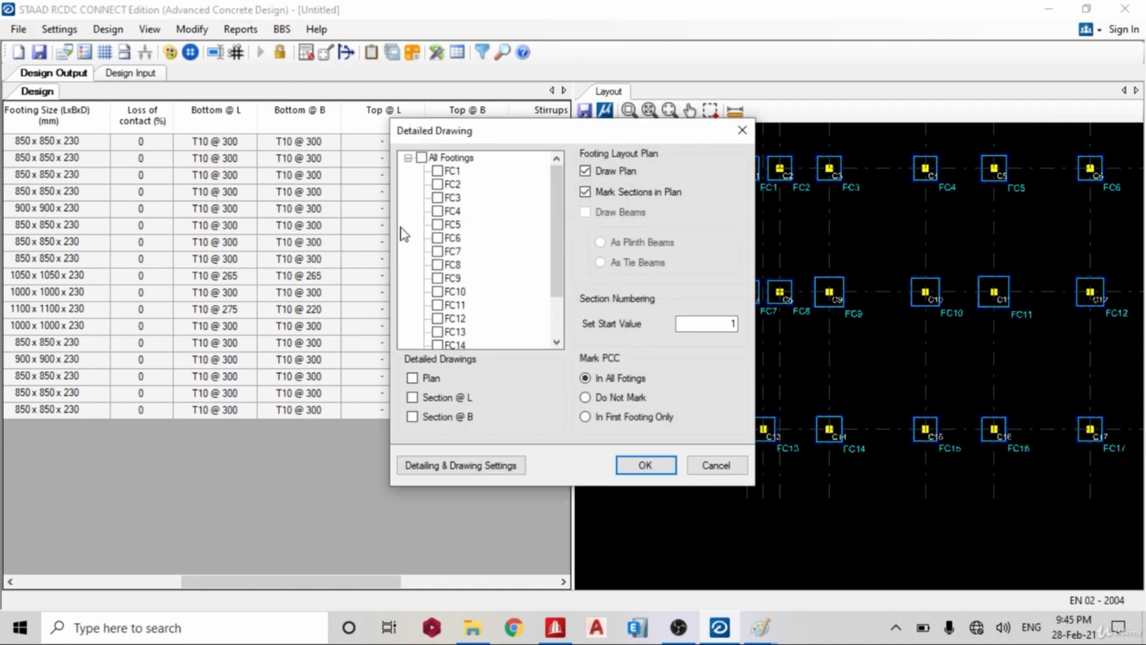
left_click(439, 173)
left_click(412, 377)
left_click(412, 397)
left_click(412, 417)
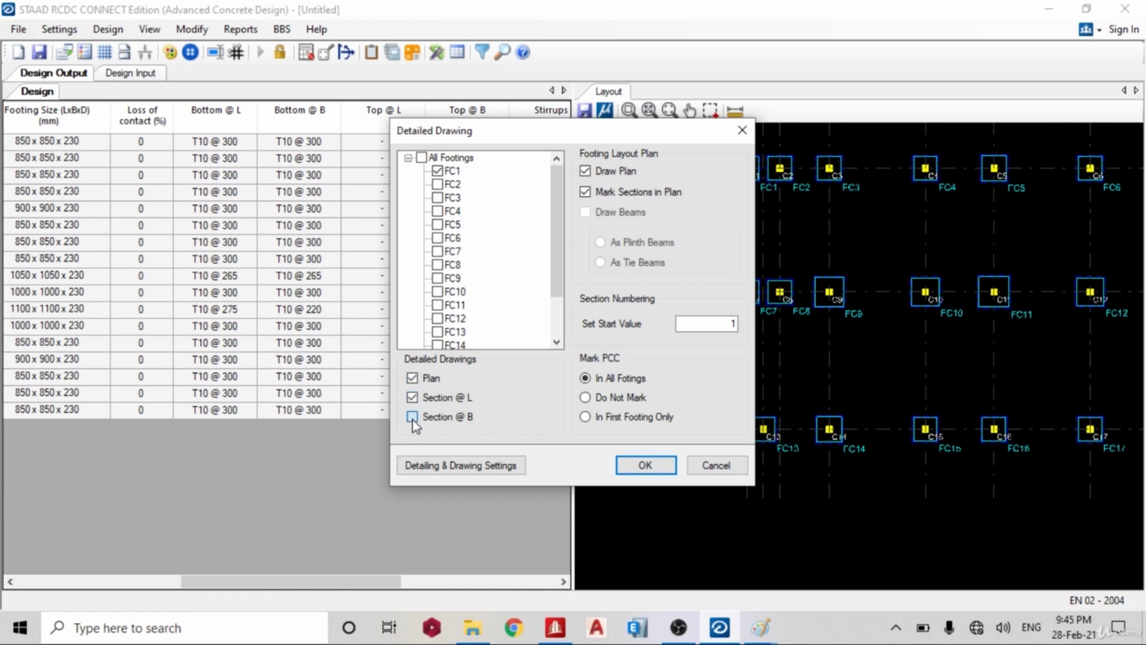
left_click(645, 467)
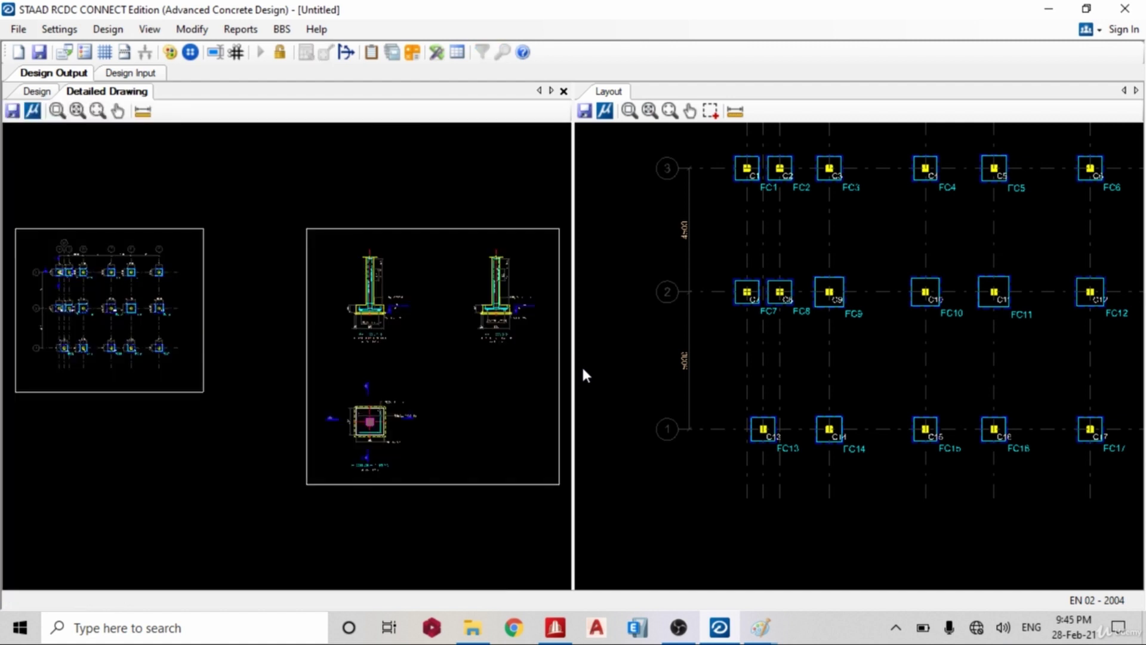
- Examine the detailed drawing of footing FC1, checking the dimensions, reinforcement and PCC layer in its plan and Section 1-1
scroll(374, 353, "up", 5)
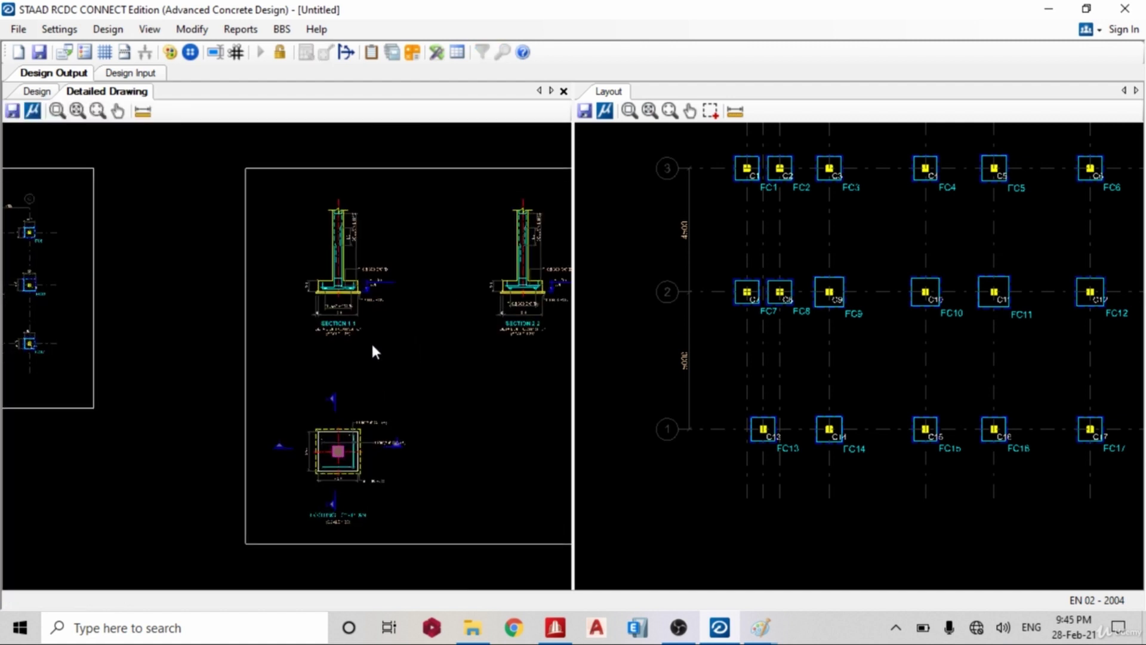
scroll(361, 318, "up", 5)
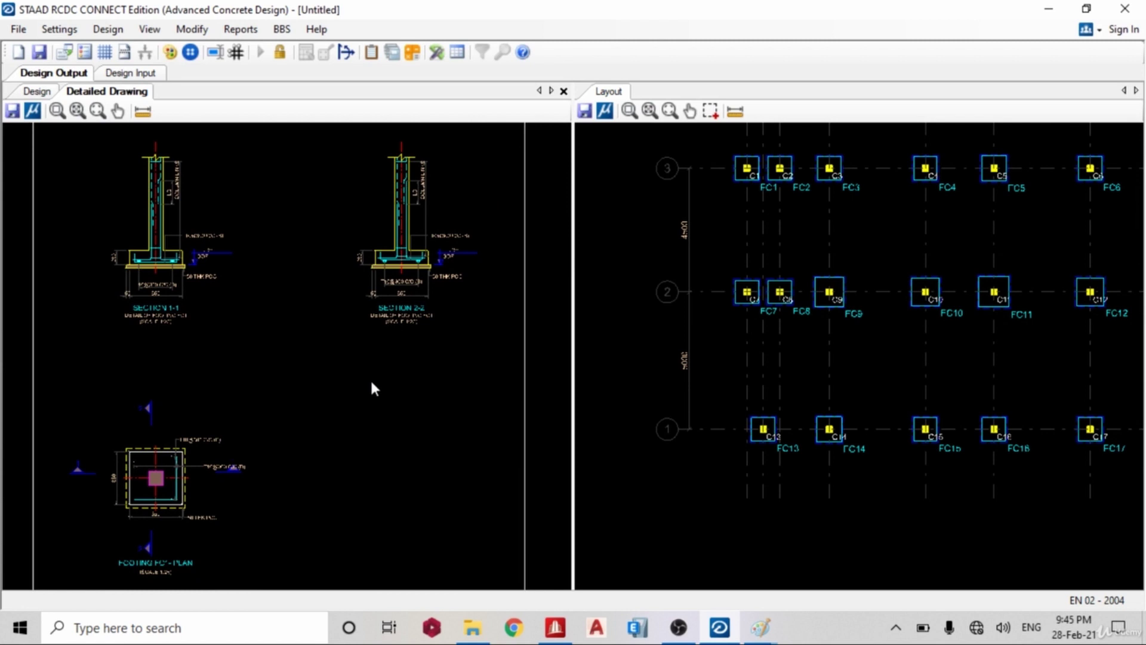
scroll(253, 401, "up", 2)
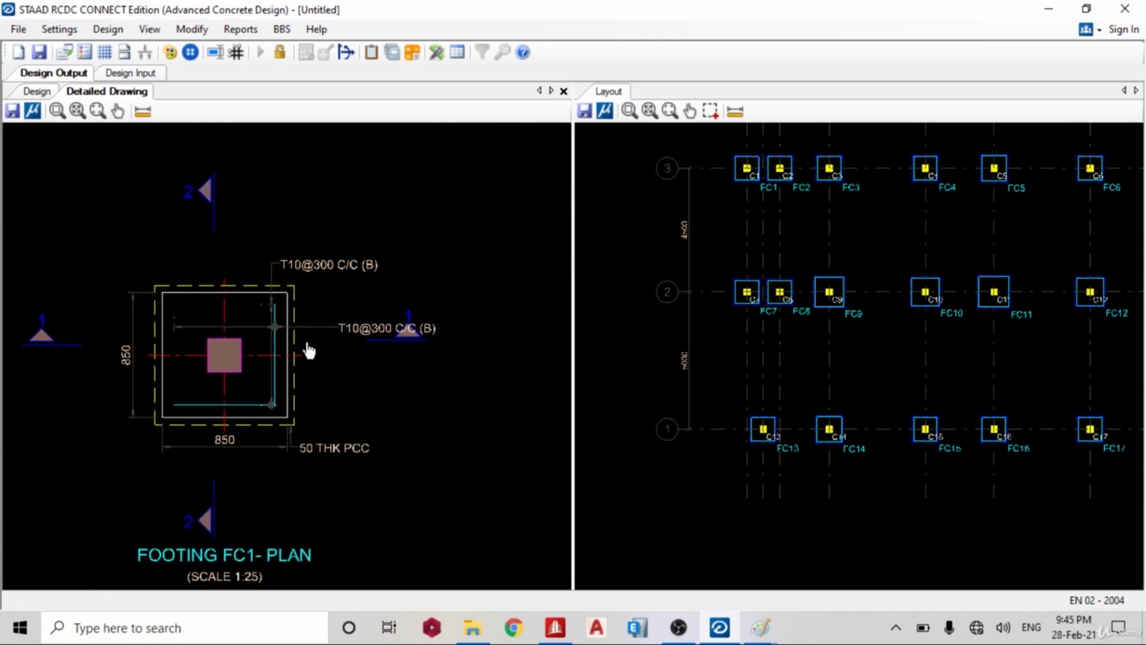
scroll(288, 346, "down", 5)
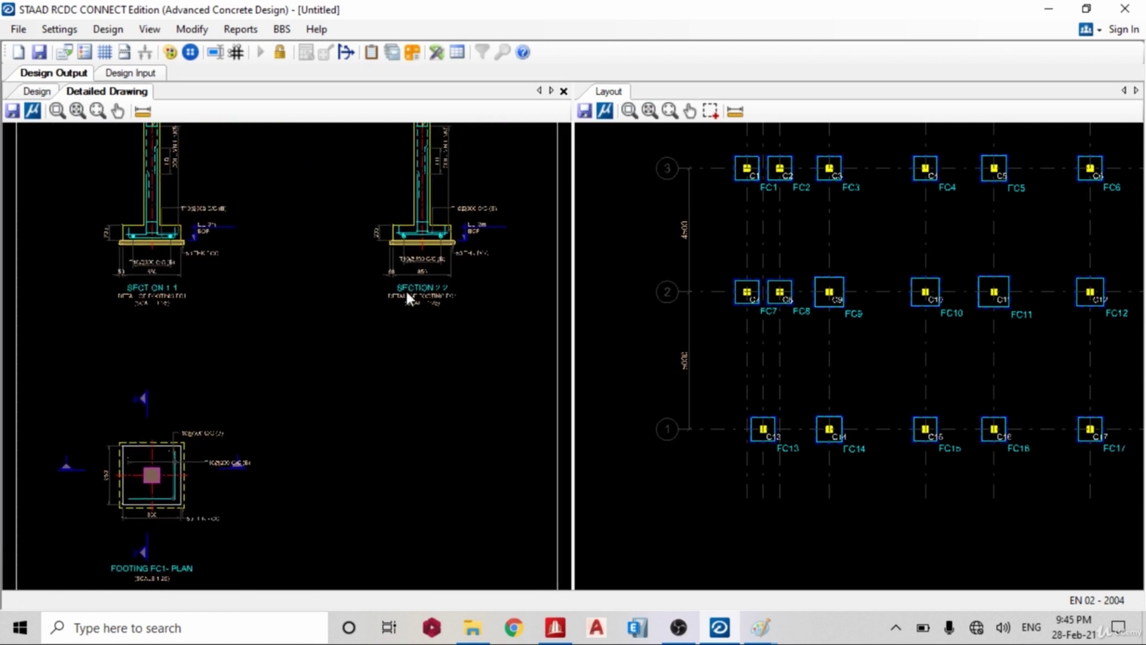
middle_click_drag(407, 292, 391, 404)
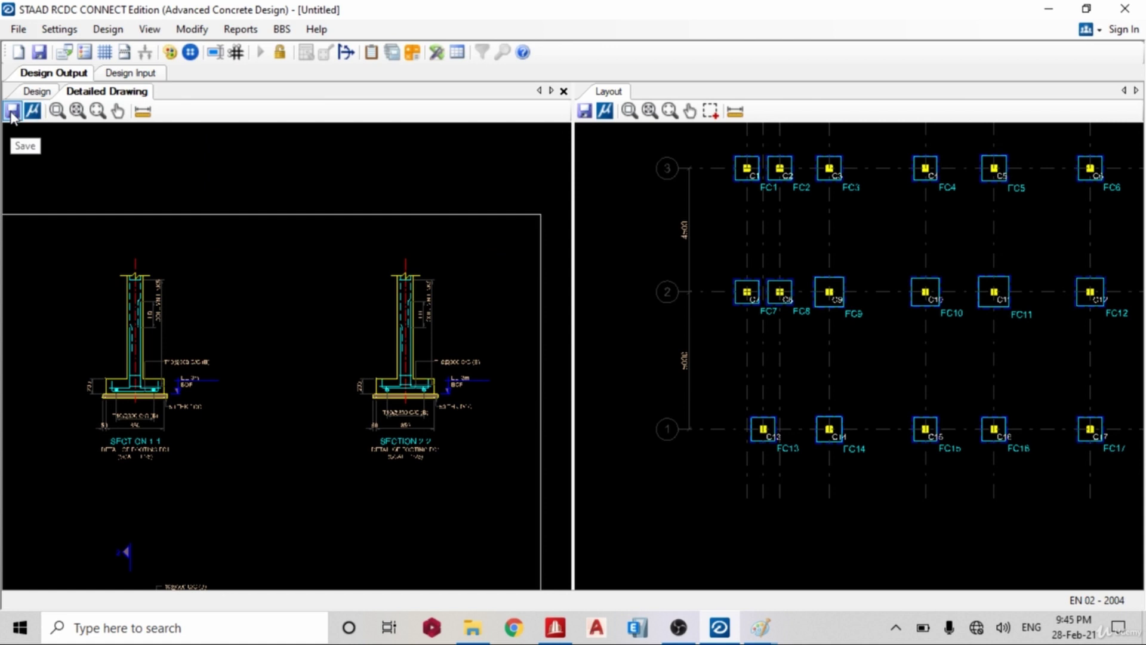
scroll(222, 355, "up", 6)
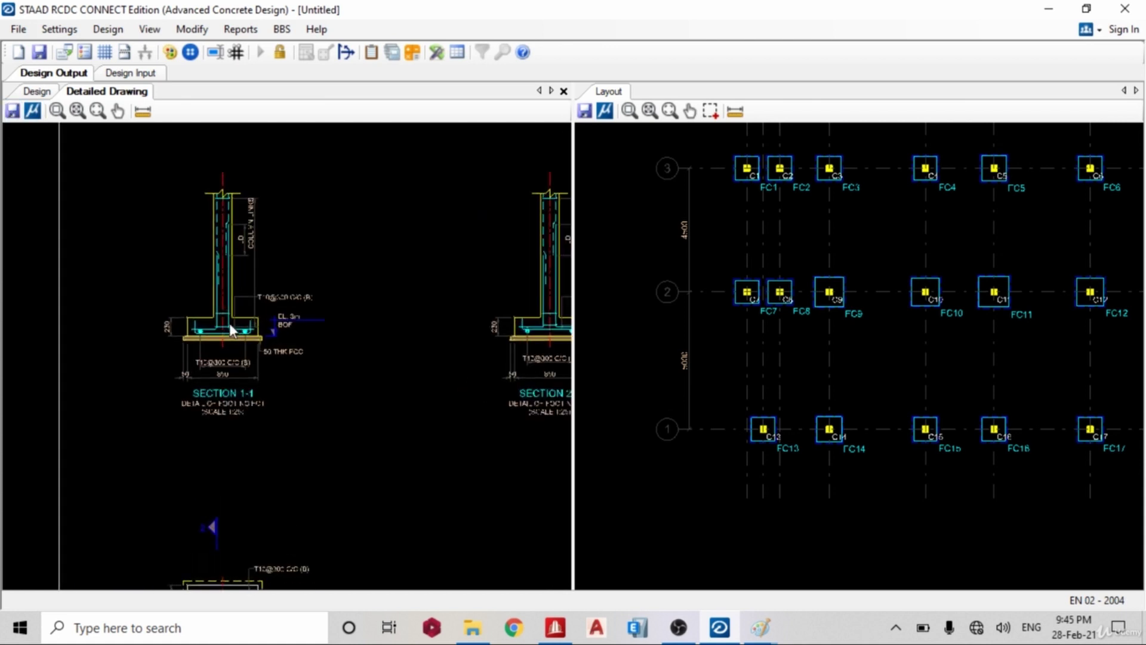
scroll(292, 367, "up", 1)
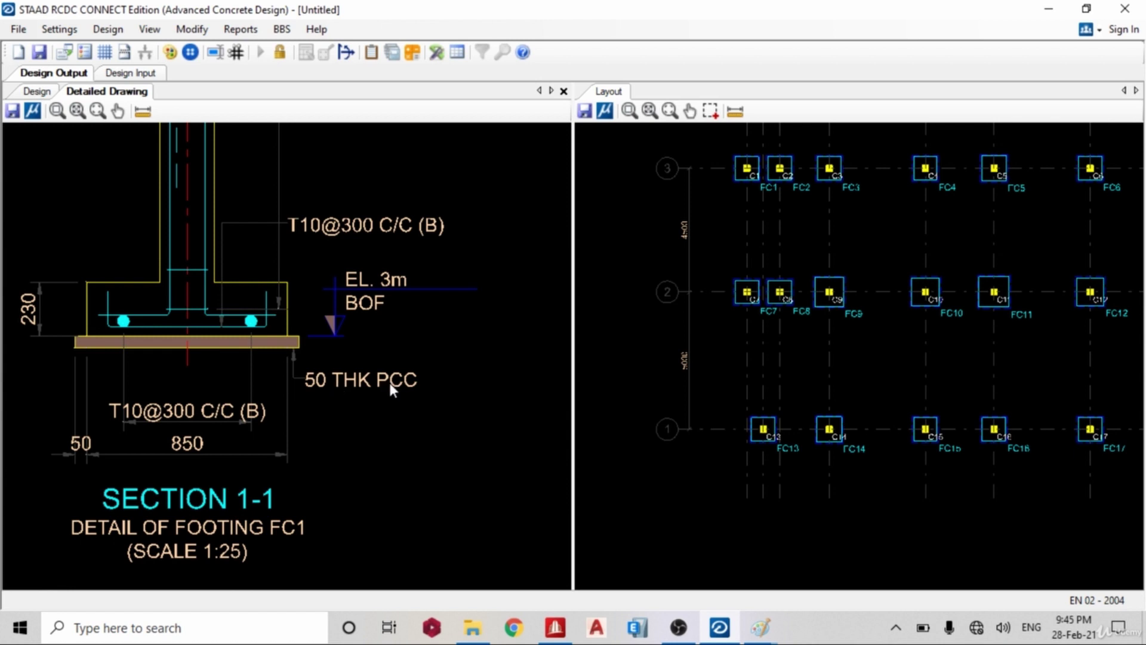
scroll(152, 334, "up", 2)
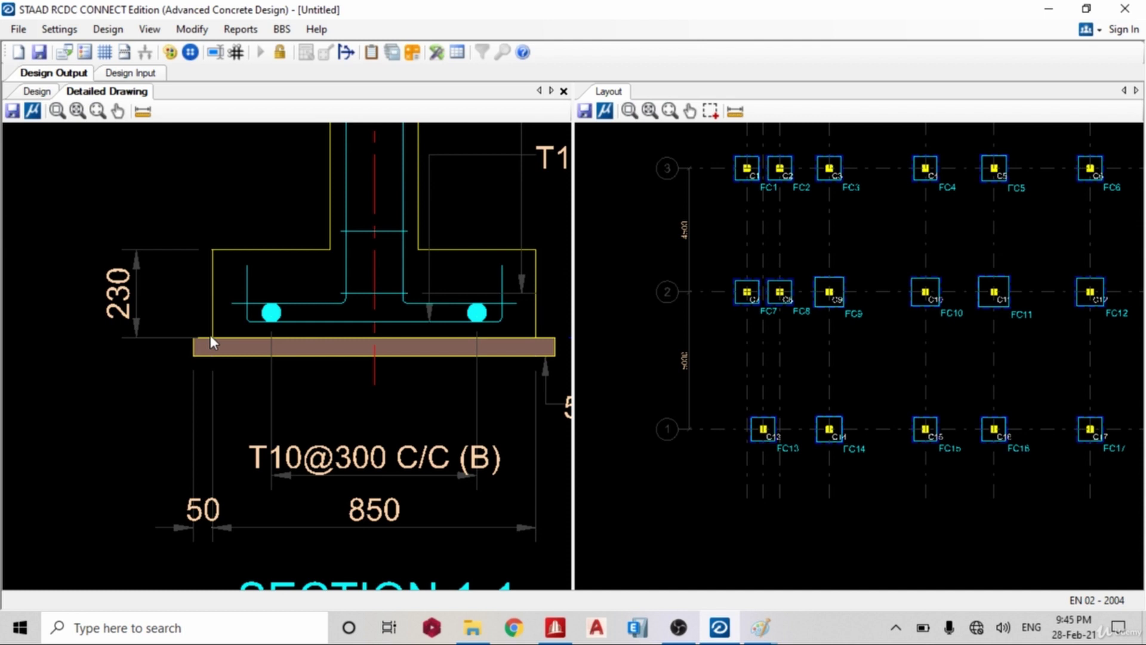
scroll(202, 338, "down", 3)
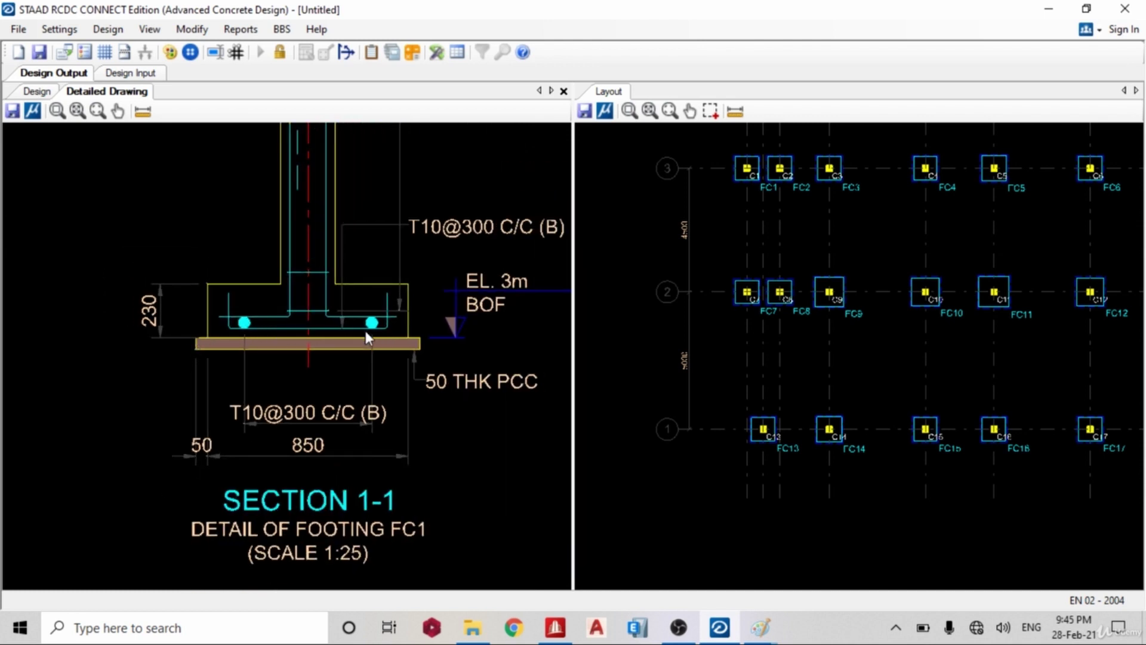
scroll(238, 344, "down", 5)
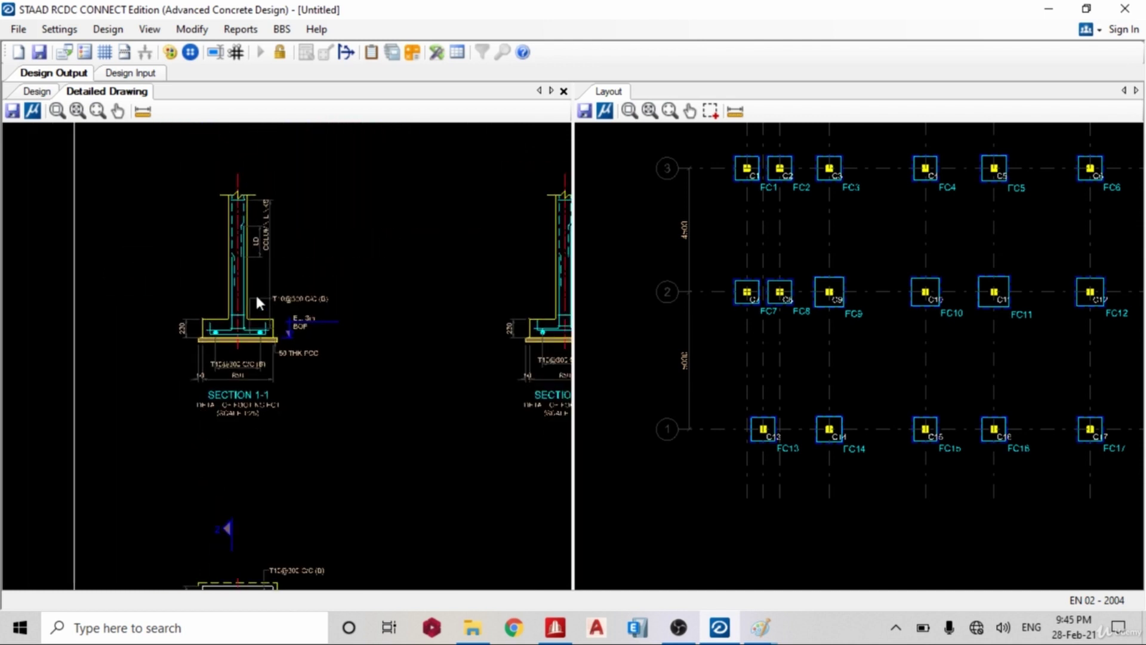
- Generate the design calculations report for footing FC1
left_click(241, 28)
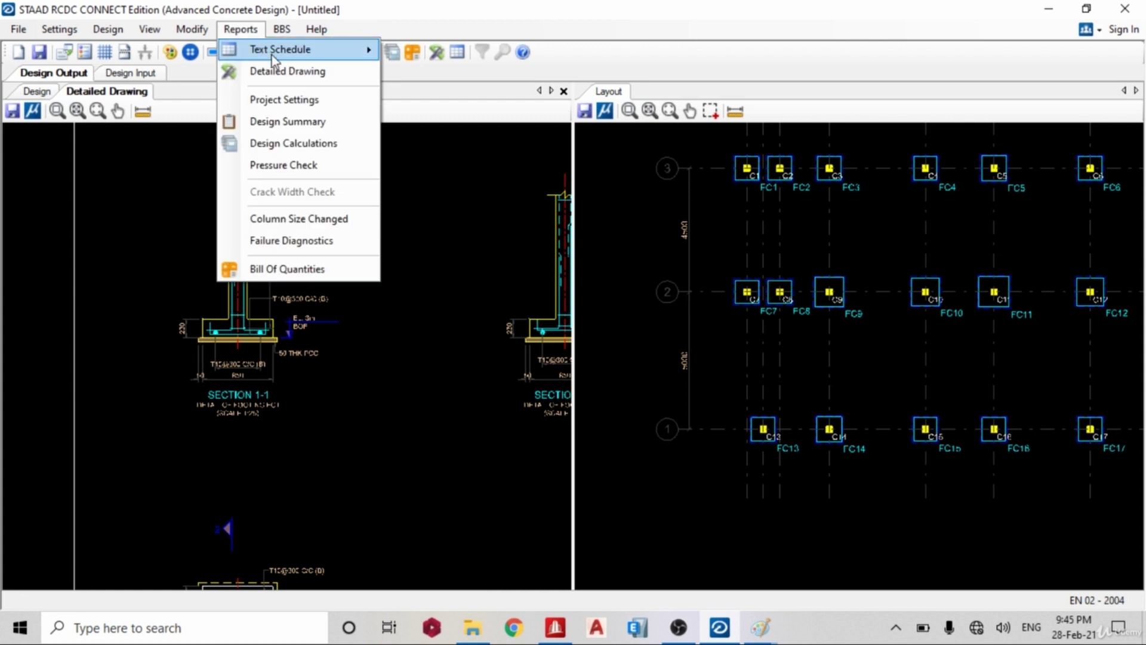
left_click(311, 143)
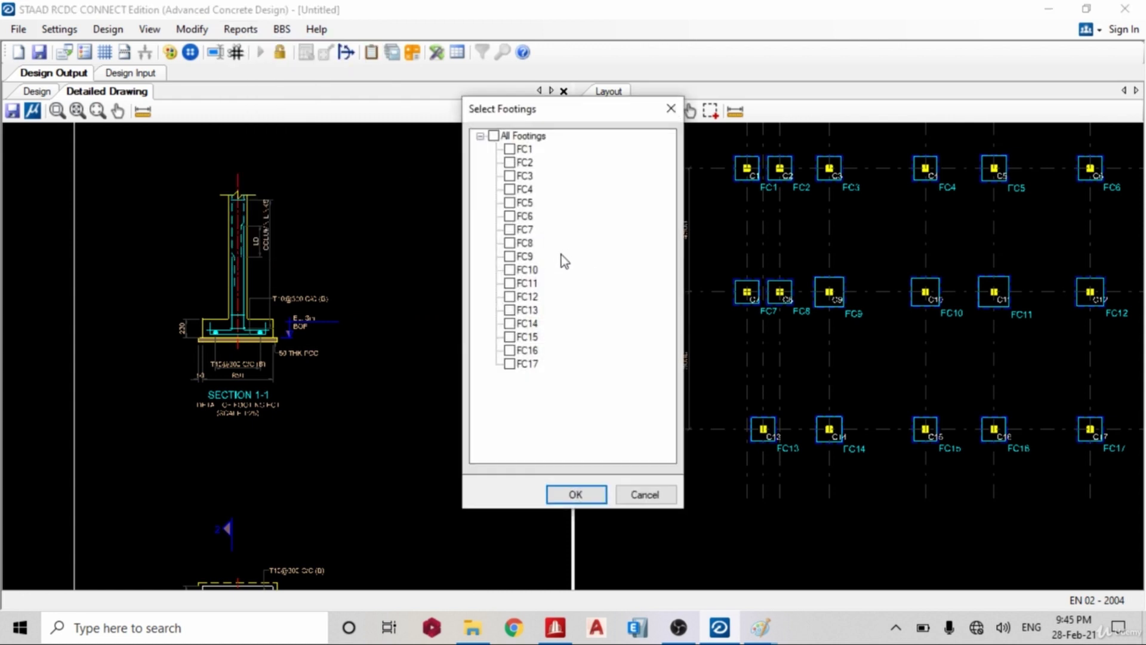
left_click(509, 162)
left_click(575, 494)
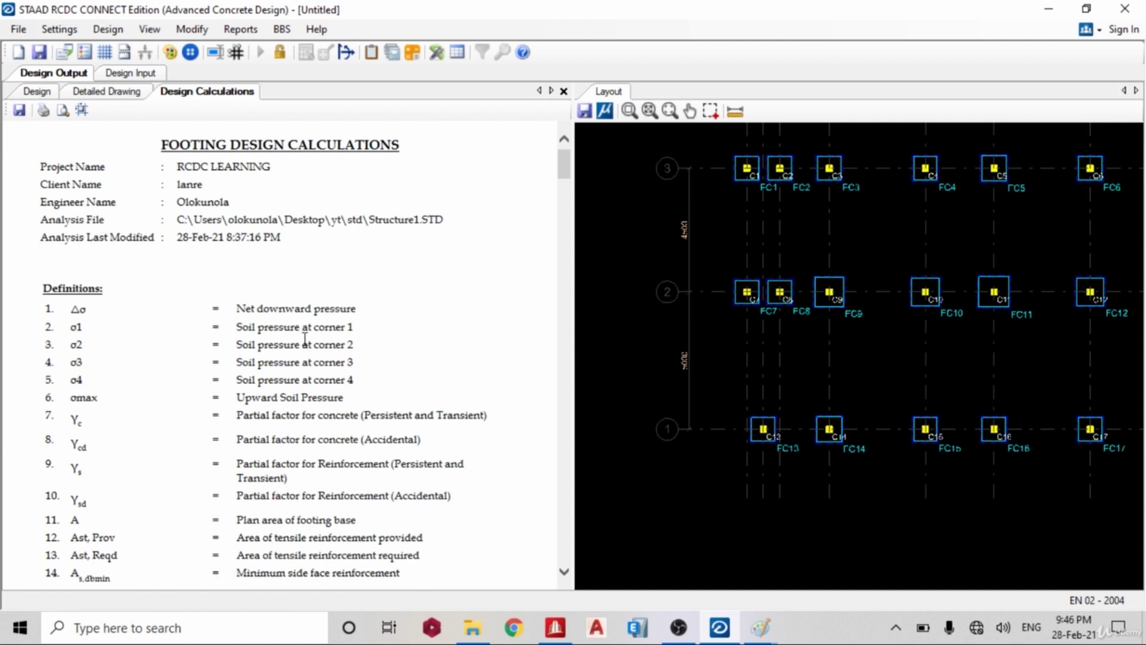
- Review the design parameters and the soil pressure, buoyancy and sliding checks in FC1's design calculations
scroll(307, 334, "down", 15)
scroll(307, 339, "down", 20)
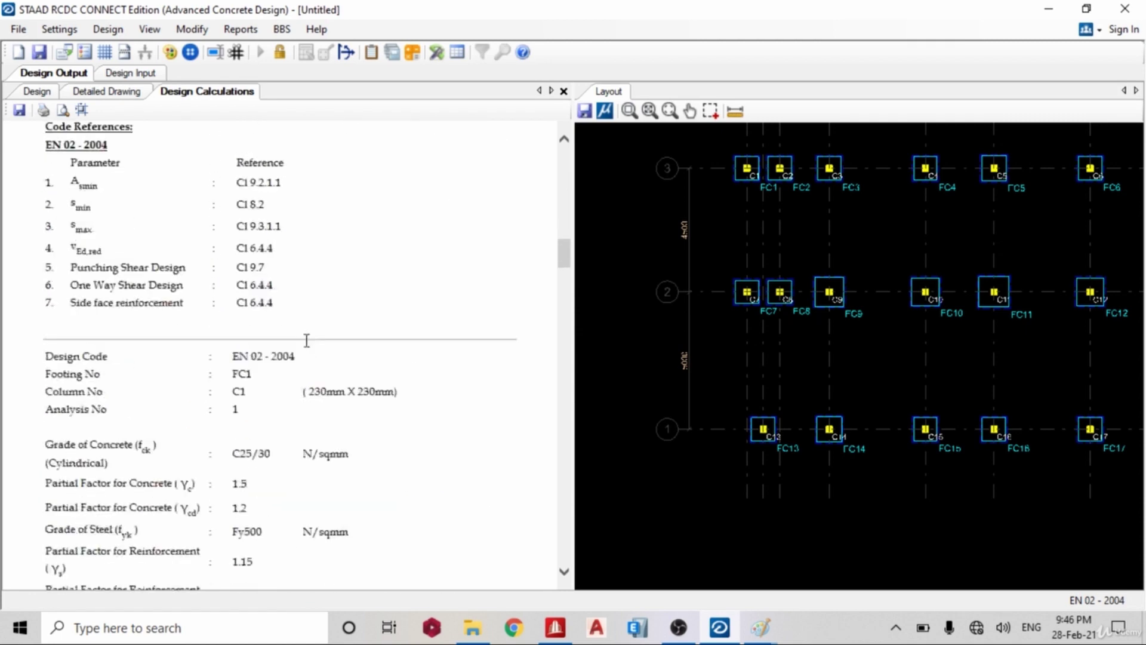
scroll(306, 341, "down", 10)
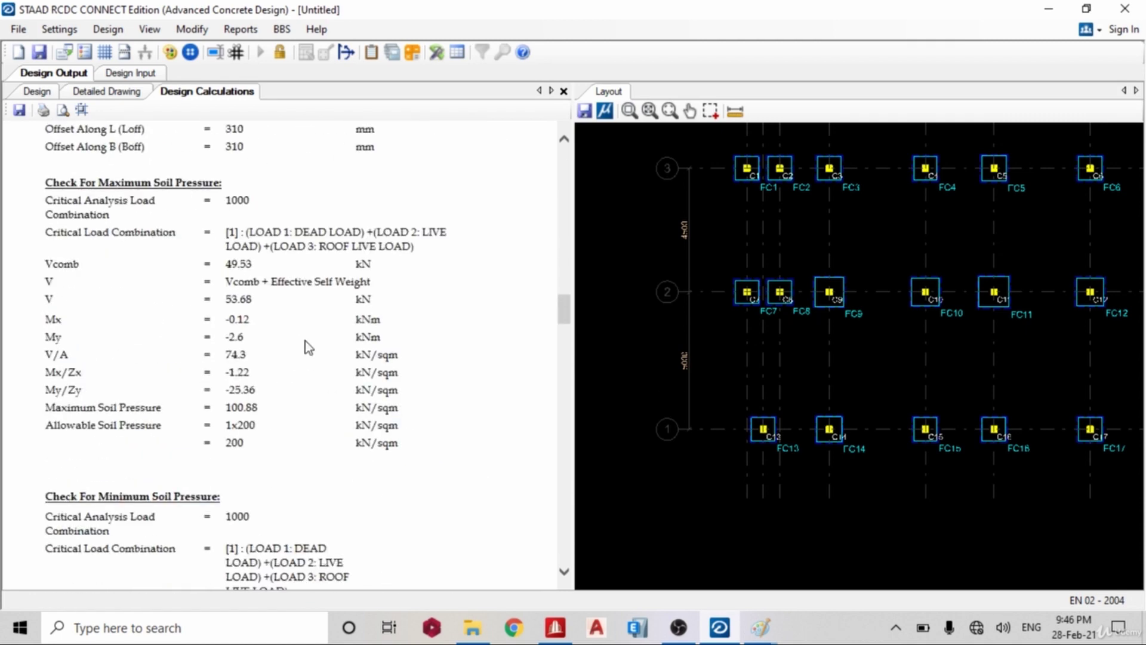
scroll(306, 341, "up", 4)
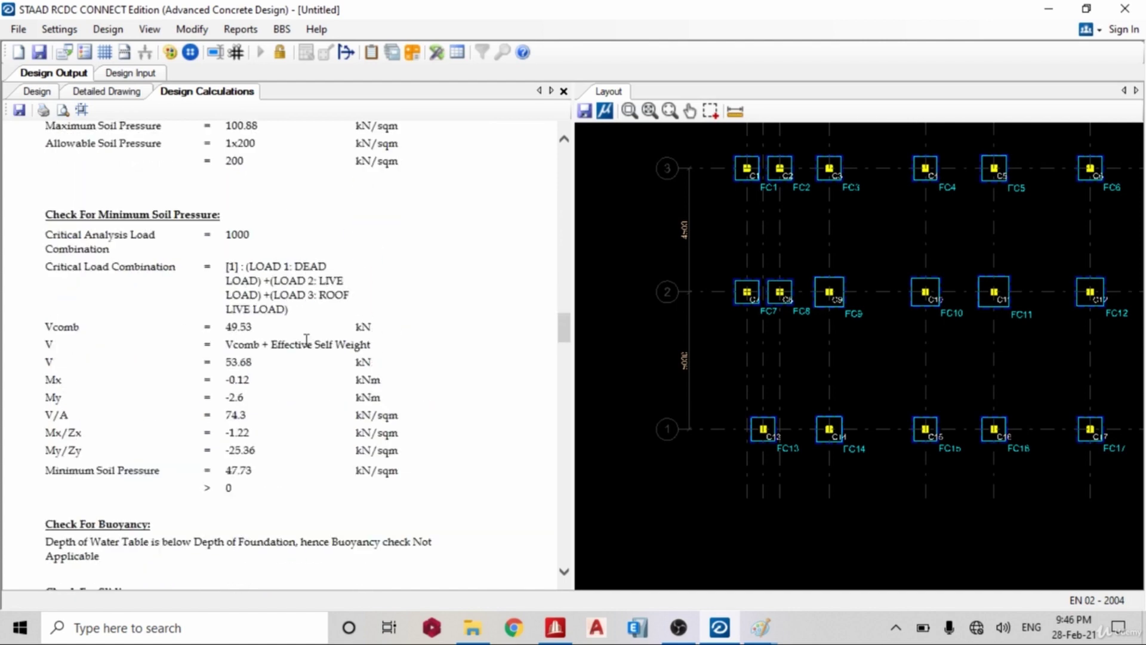
scroll(307, 339, "down", 7)
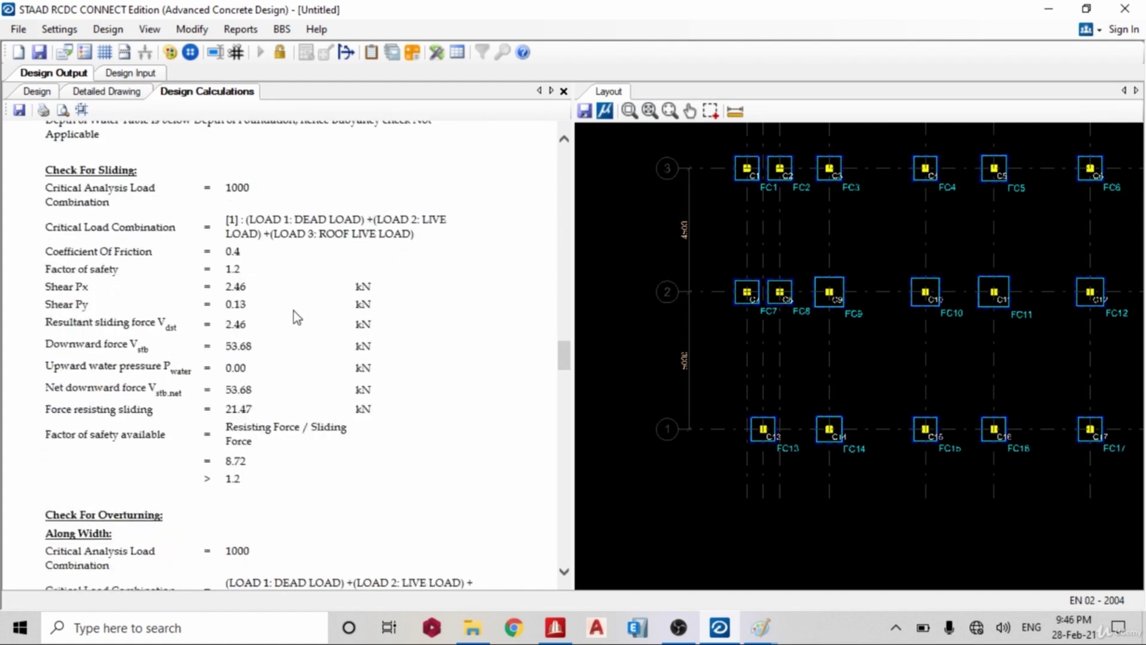
scroll(213, 265, "down", 2)
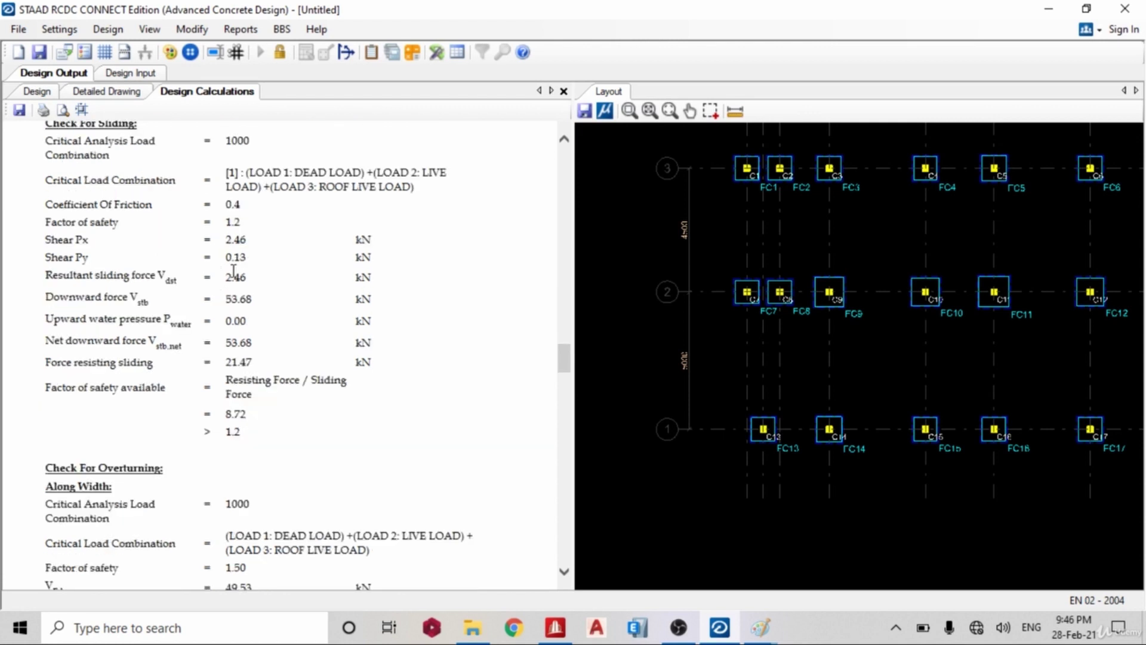
scroll(352, 322, "down", 1)
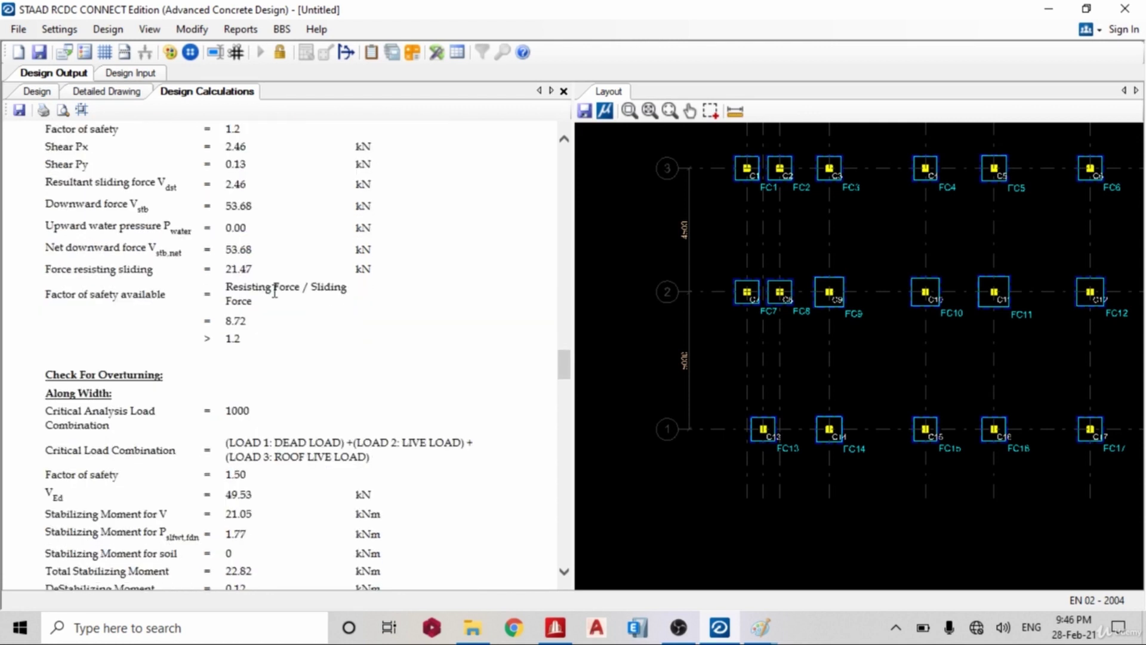
- Review the overturning checks, bending reinforcement, one-way shear and punching shear design in FC1's calculations
scroll(274, 294, "down", 3)
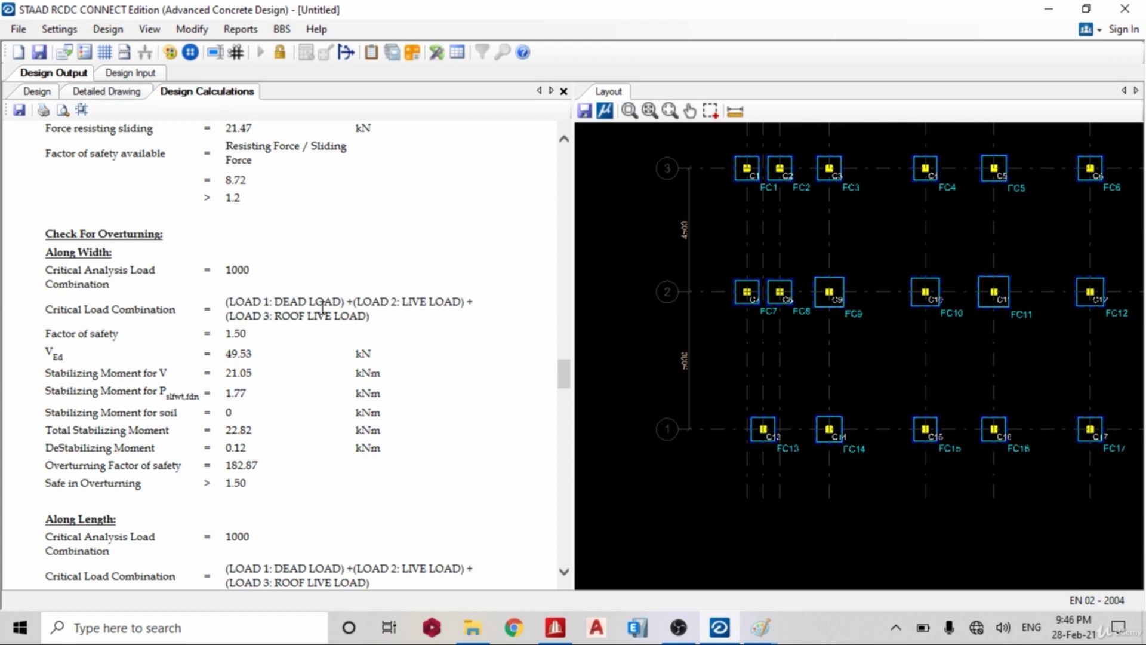
scroll(249, 379, "down", 5)
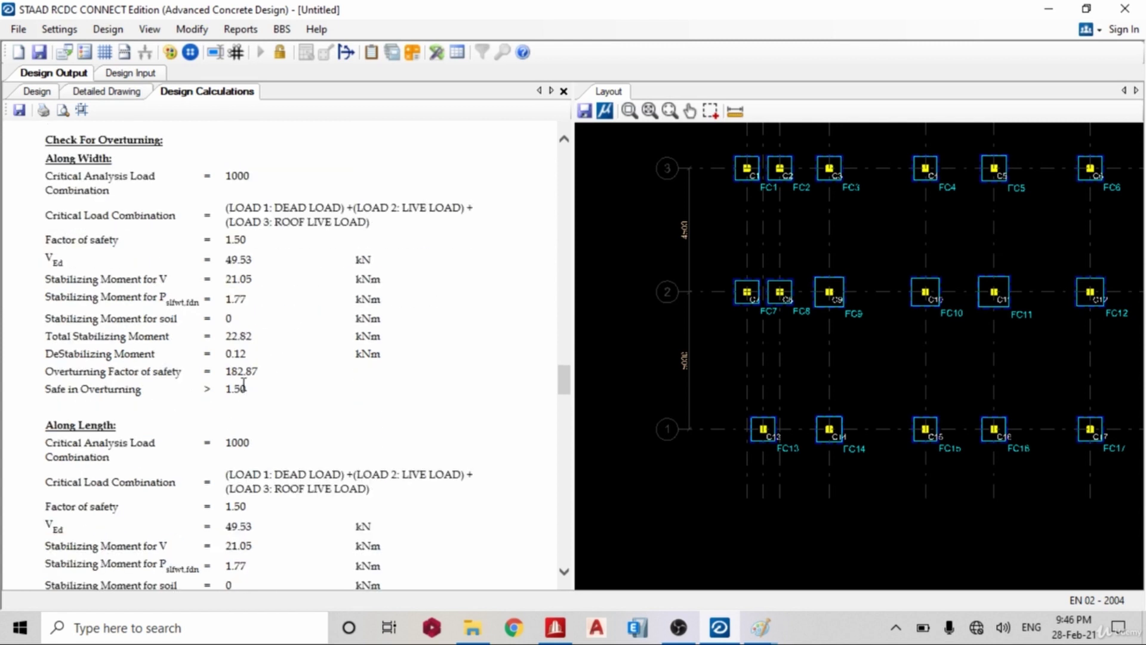
scroll(241, 385, "down", 6)
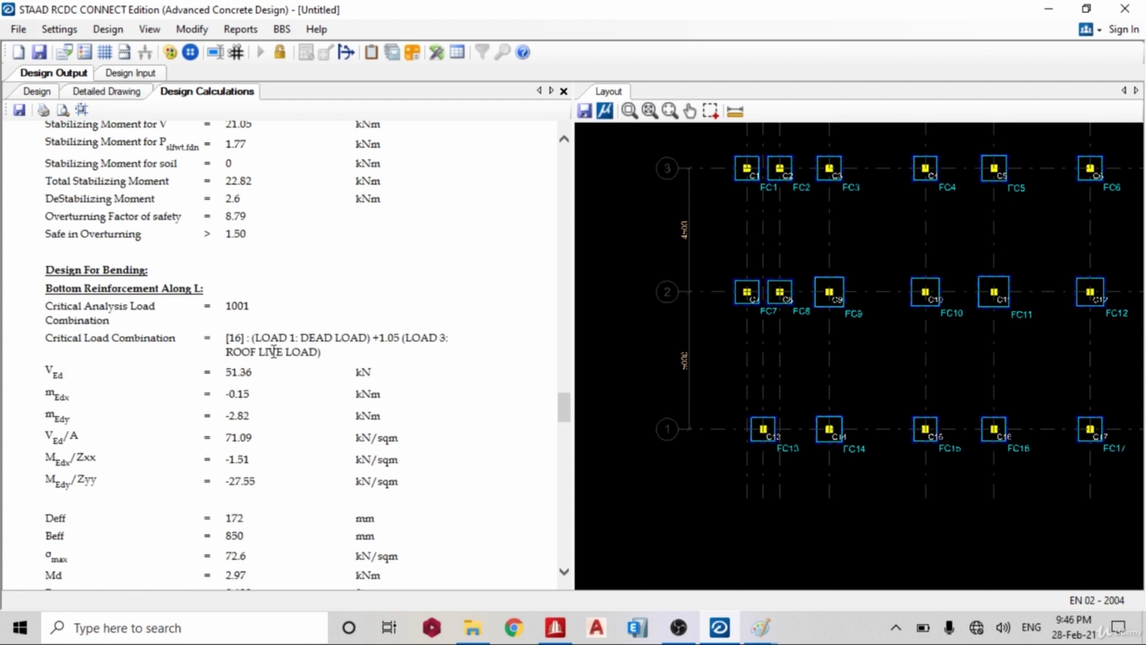
scroll(258, 357, "up", 5)
scroll(259, 357, "up", 1)
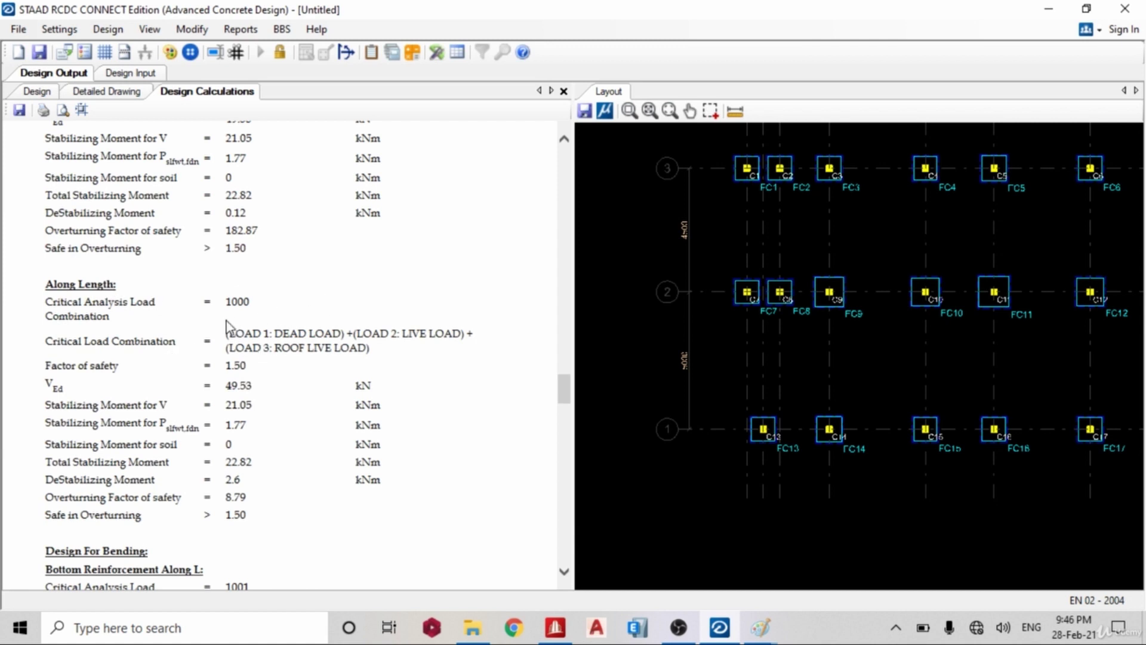
scroll(259, 415, "down", 2)
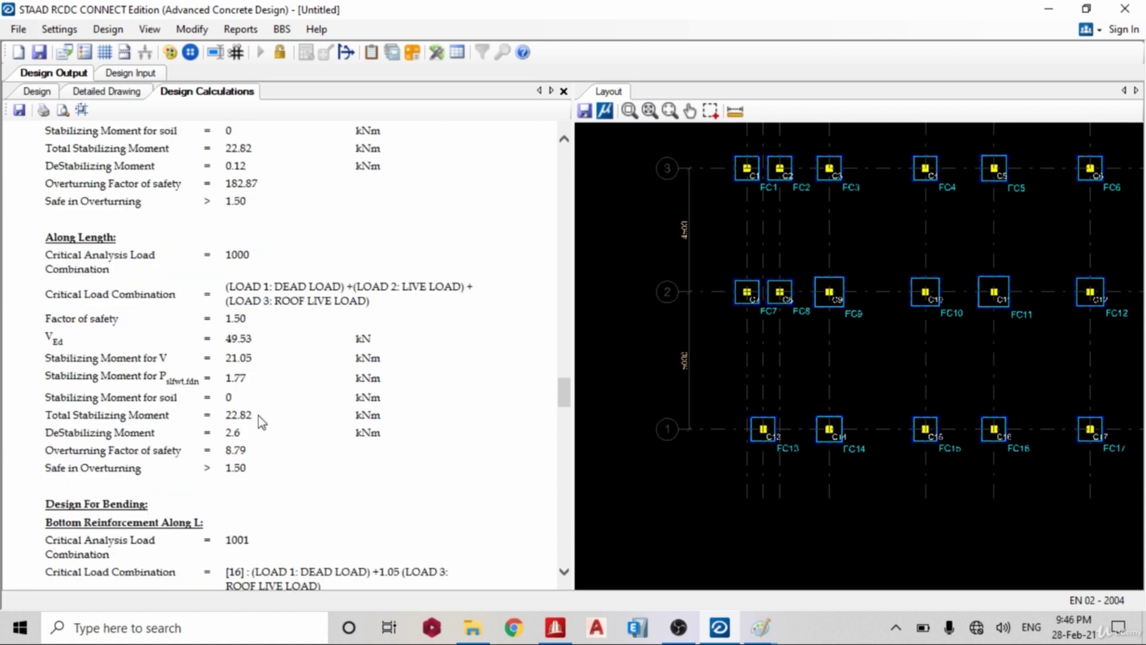
scroll(299, 360, "down", 2)
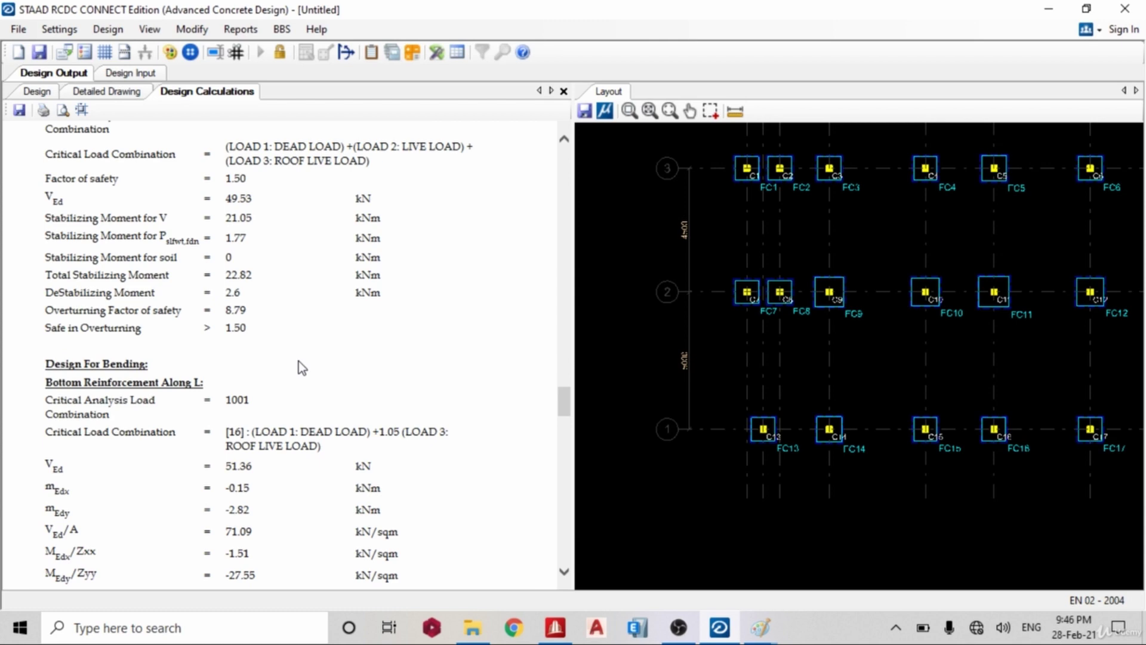
scroll(231, 321, "down", 12)
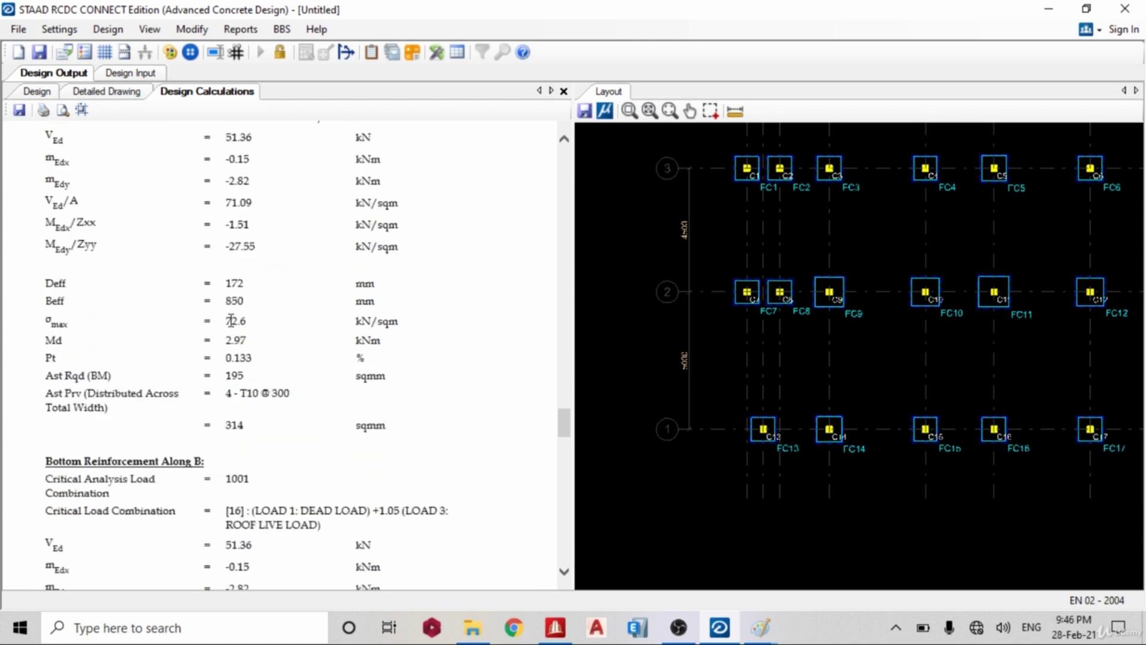
scroll(231, 321, "down", 15)
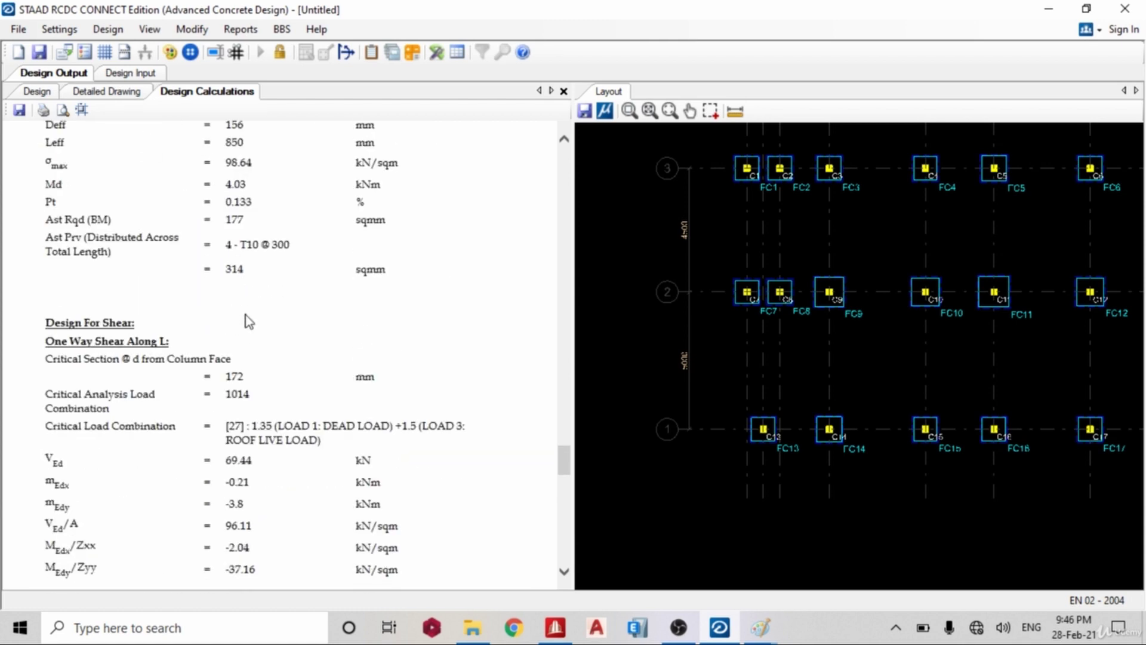
scroll(248, 321, "down", 20)
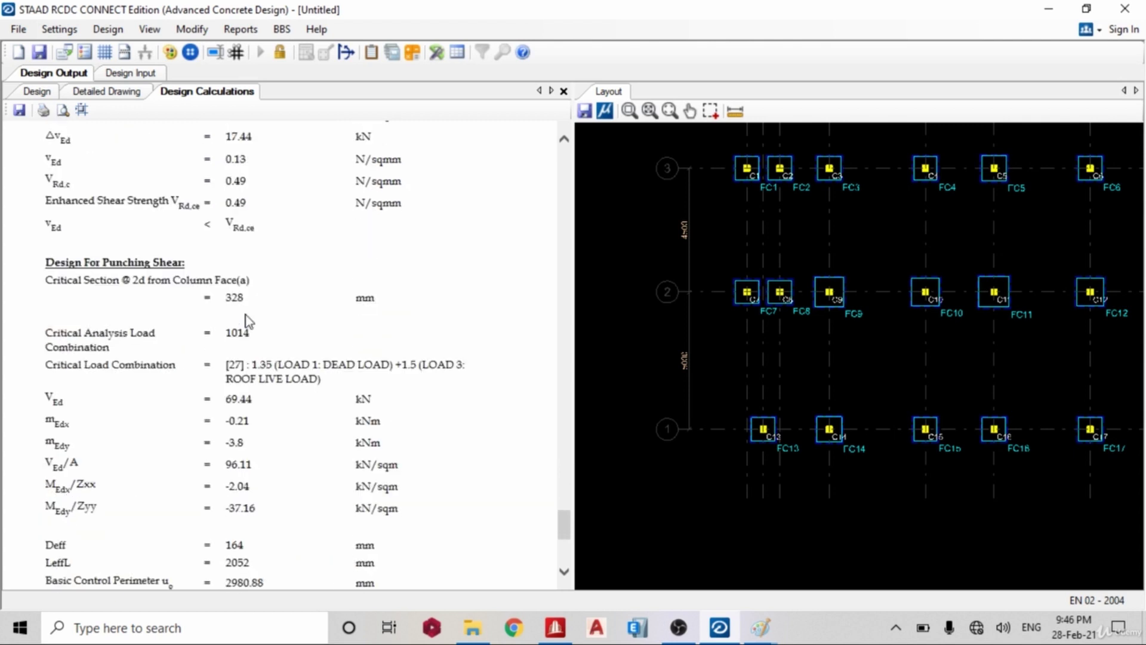
- Generate the bar bending schedule of footing FC1 as a drawing on screen
left_click(241, 29)
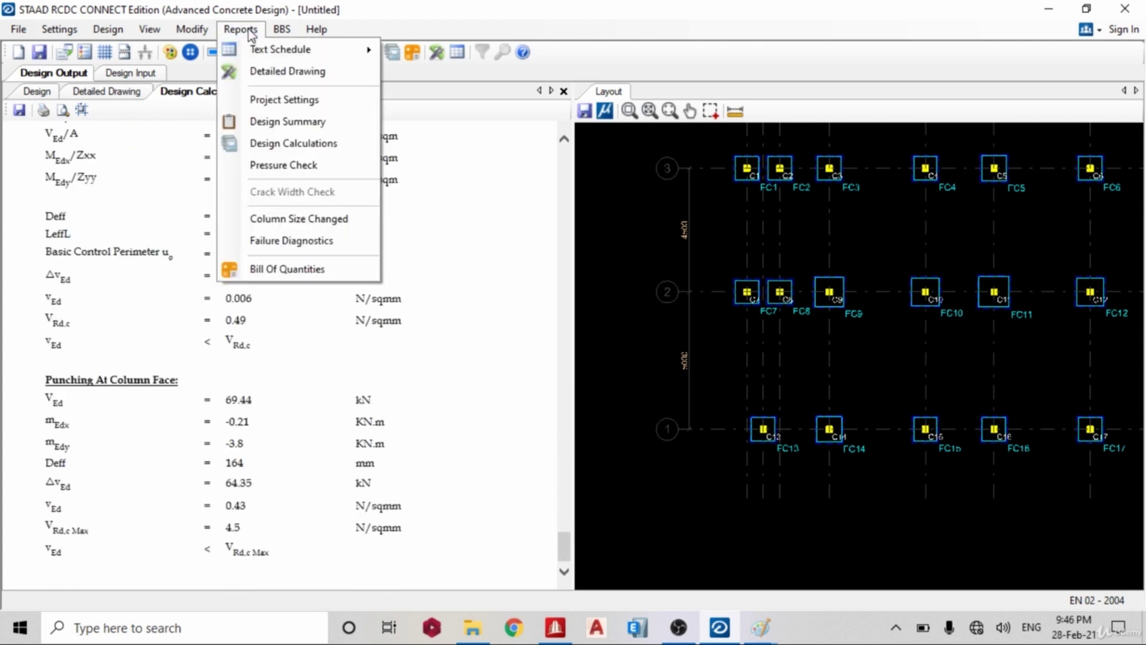
left_click(282, 30)
left_click(282, 30)
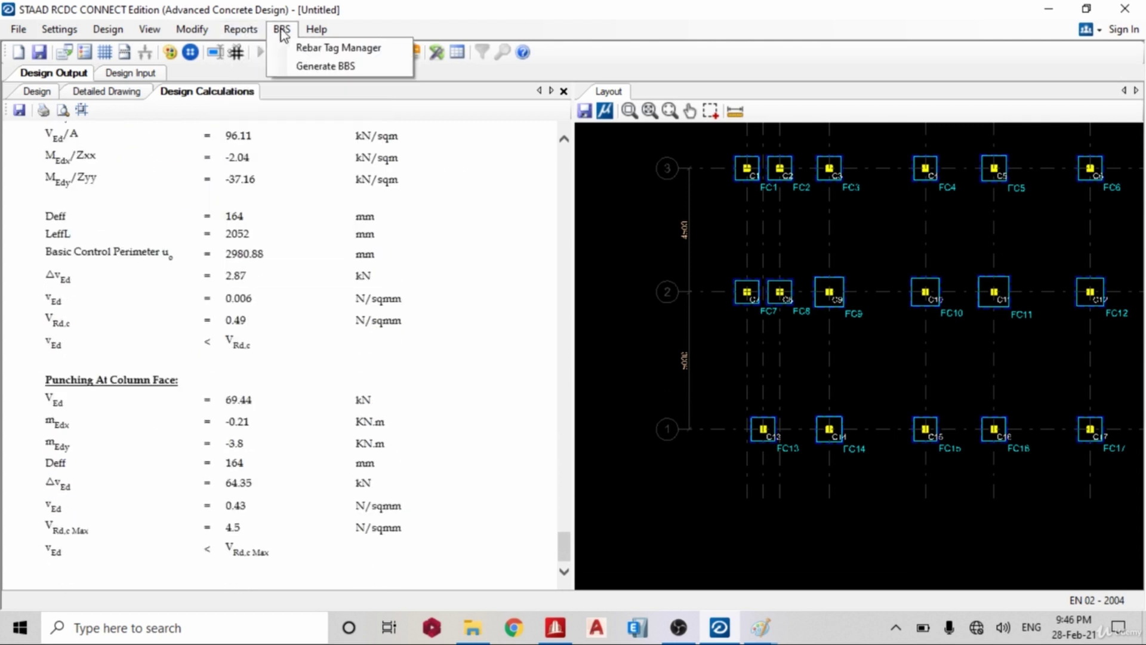
left_click(304, 66)
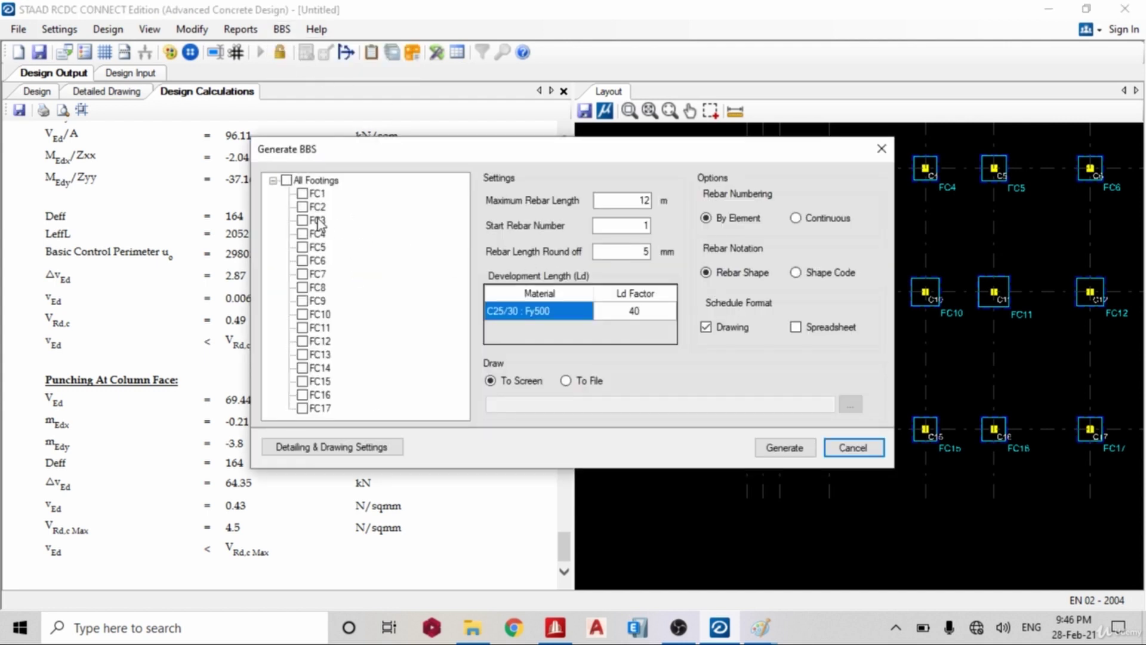
left_click(302, 193)
left_click(782, 448)
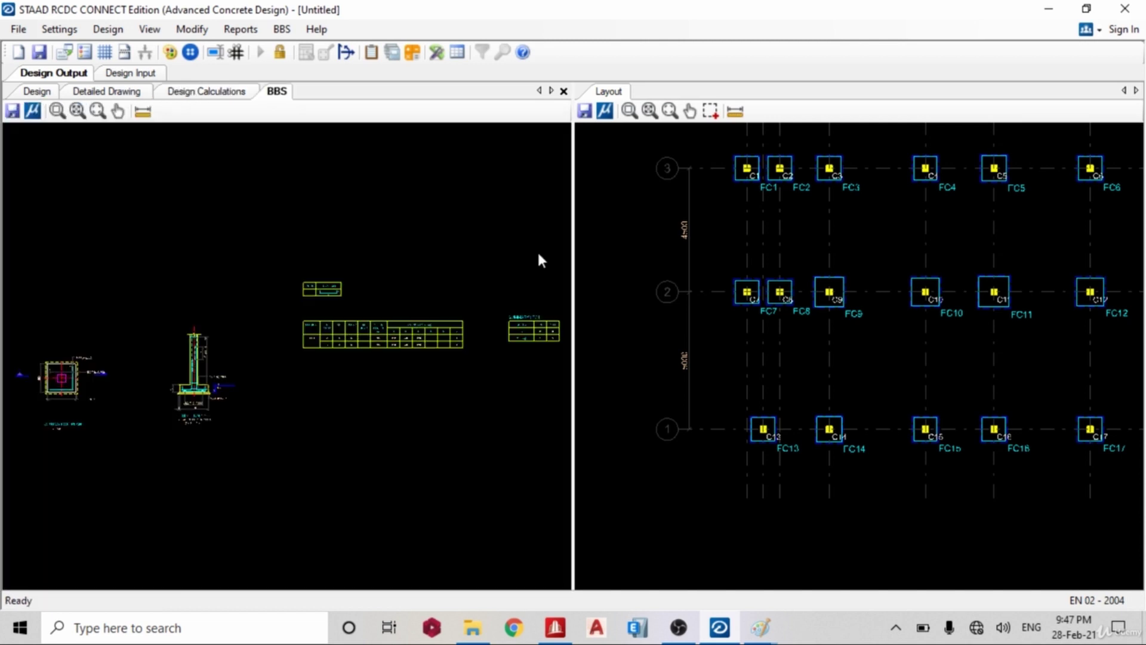
- Examine FC1's bar bending schedule, including the bar shape, bar marks, cutting lengths and bending dimensions
scroll(415, 328, "up", 2)
scroll(272, 292, "up", 2)
scroll(294, 270, "up", 2)
scroll(269, 270, "up", 3)
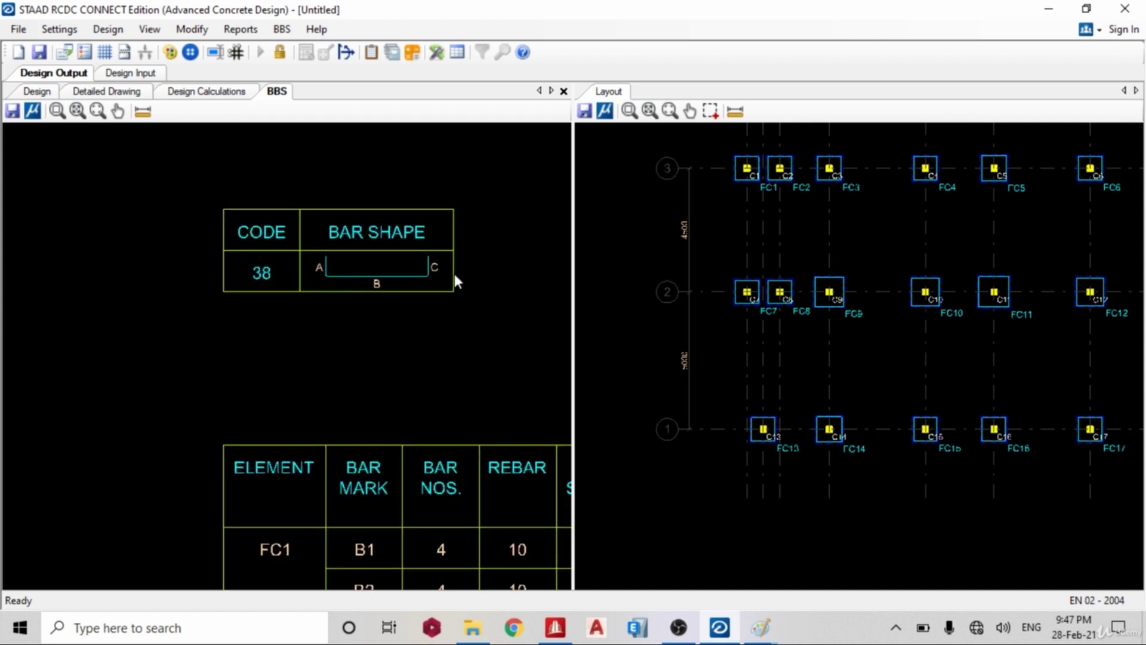
mouse_move(399, 397)
middle_mouse_down()
mouse_move(441, 441)
mouse_move(417, 325)
middle_mouse_up()
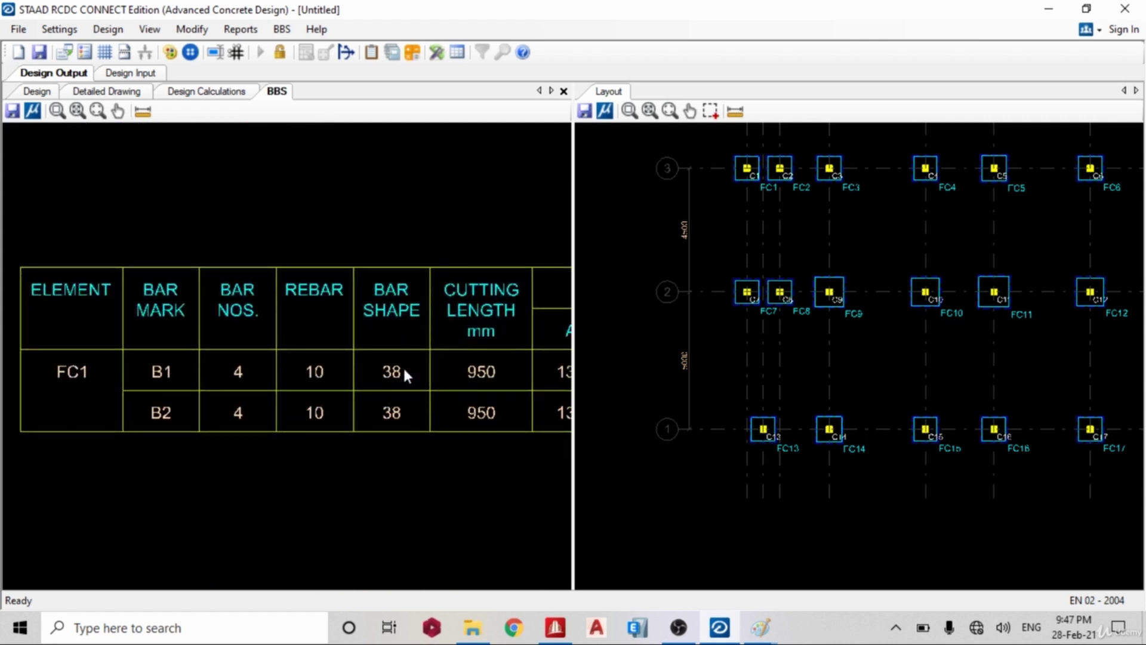
middle_click_drag(504, 409, 399, 371)
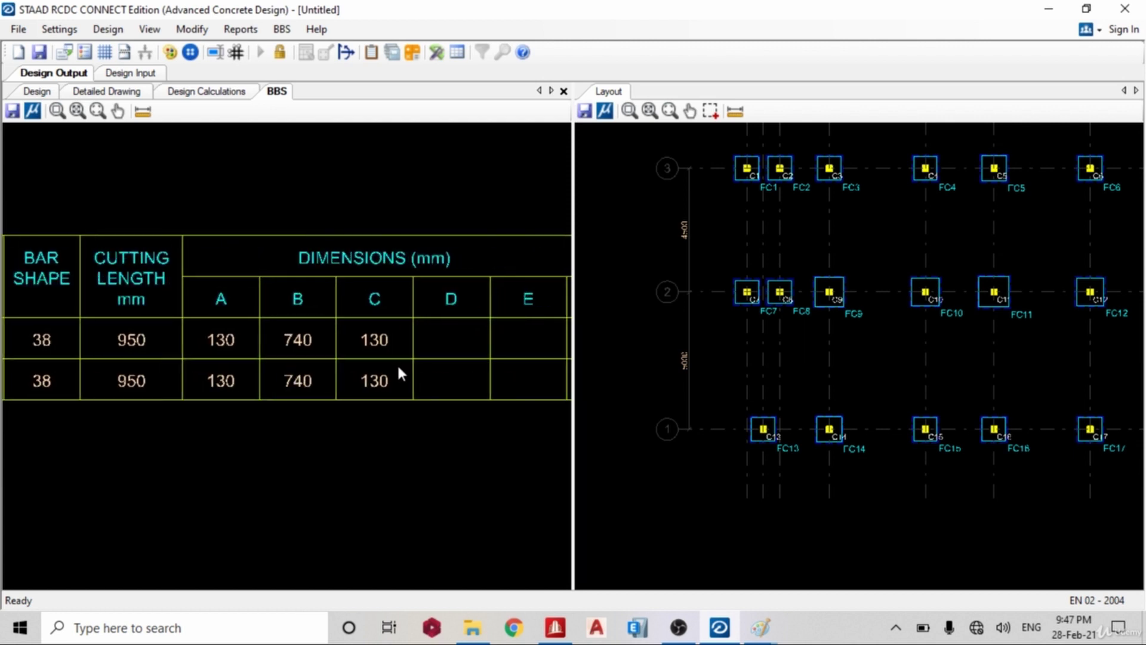
scroll(396, 363, "down", 2)
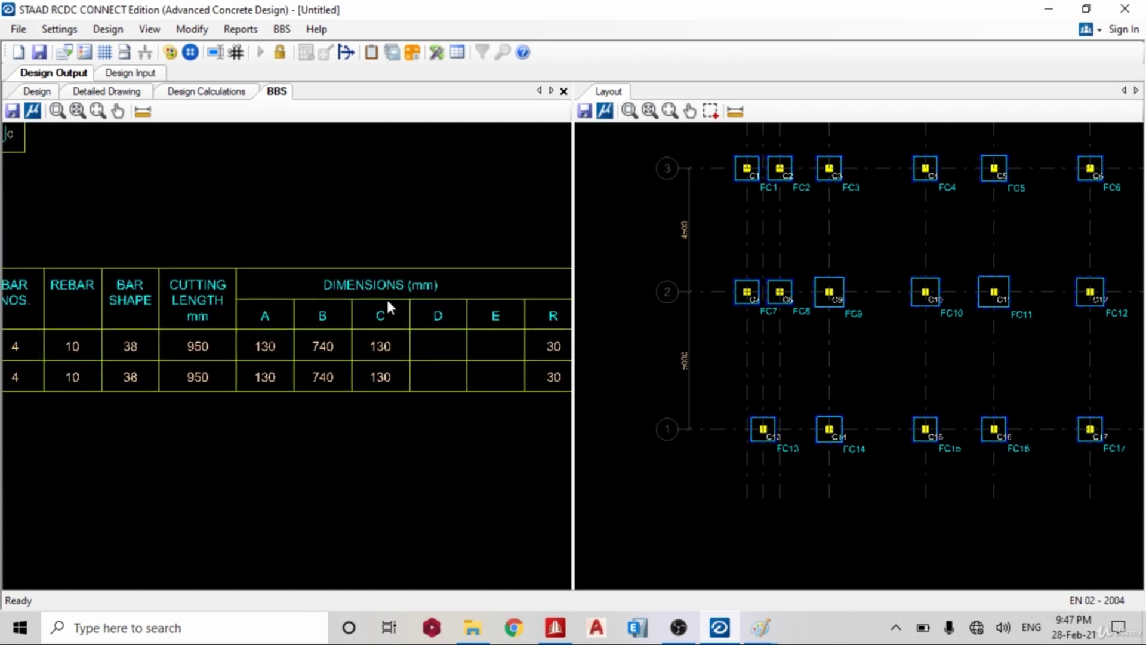